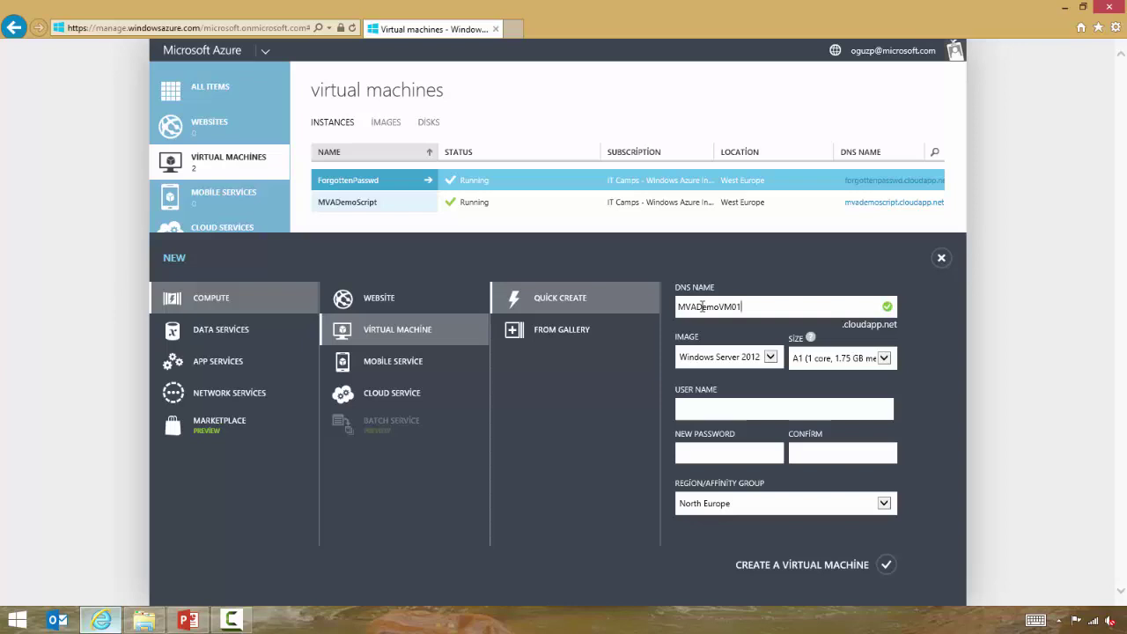
# Choose the Ubuntu Server 14.04 LTS image and the standard A2 (2 cores, 3.5 GB memory) size for the new virtual machine
pyautogui.moveTo(790, 354)
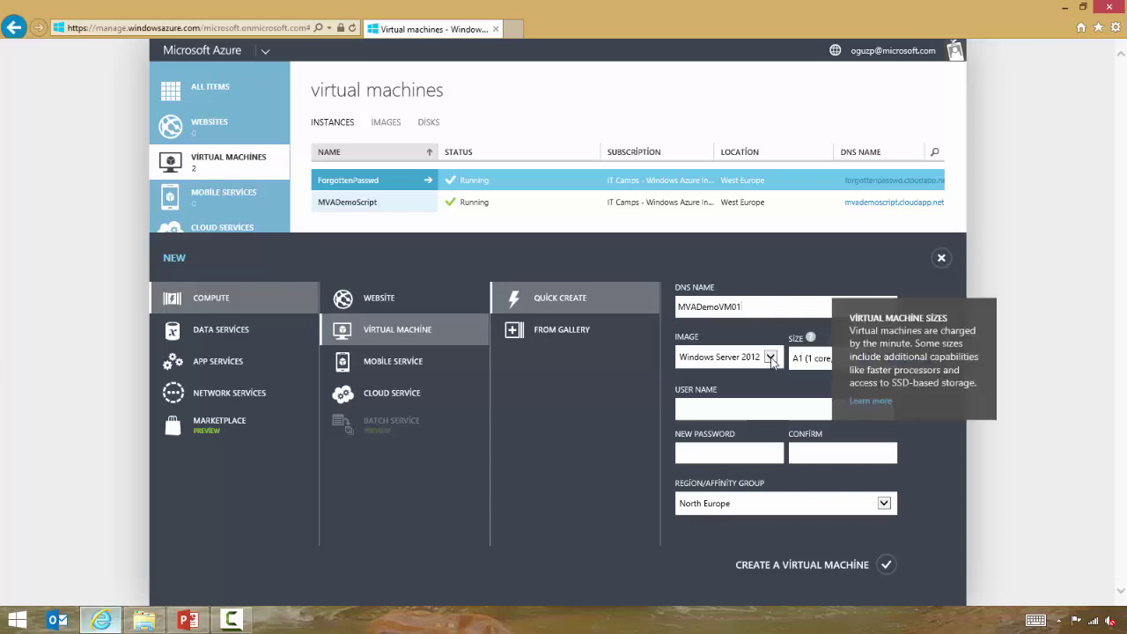
pyautogui.click(770, 358)
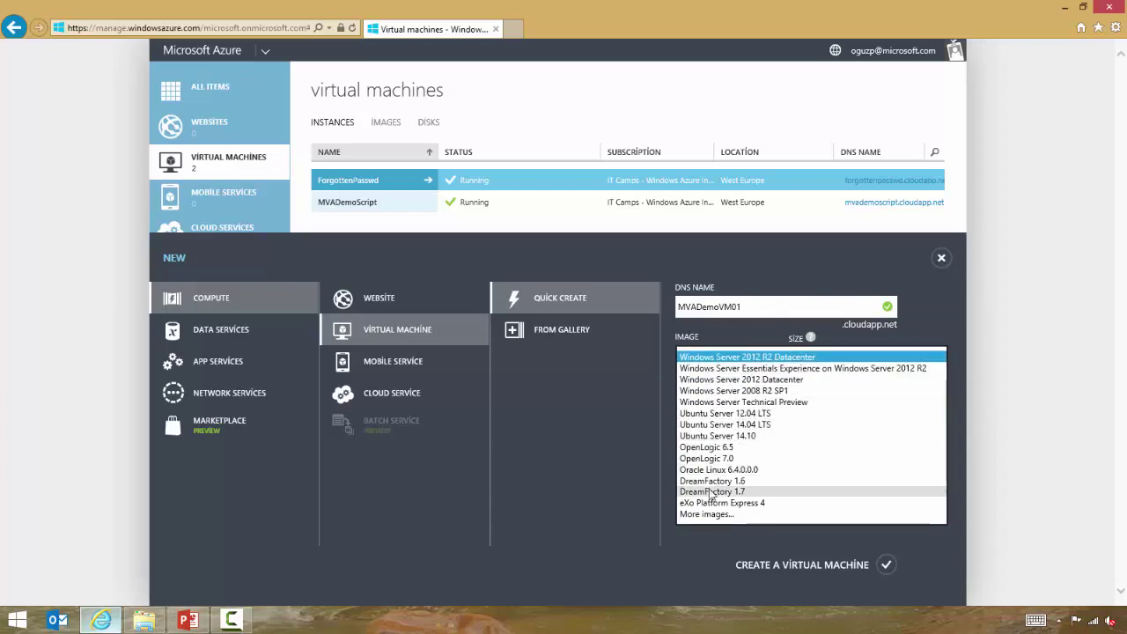
pyautogui.click(778, 429)
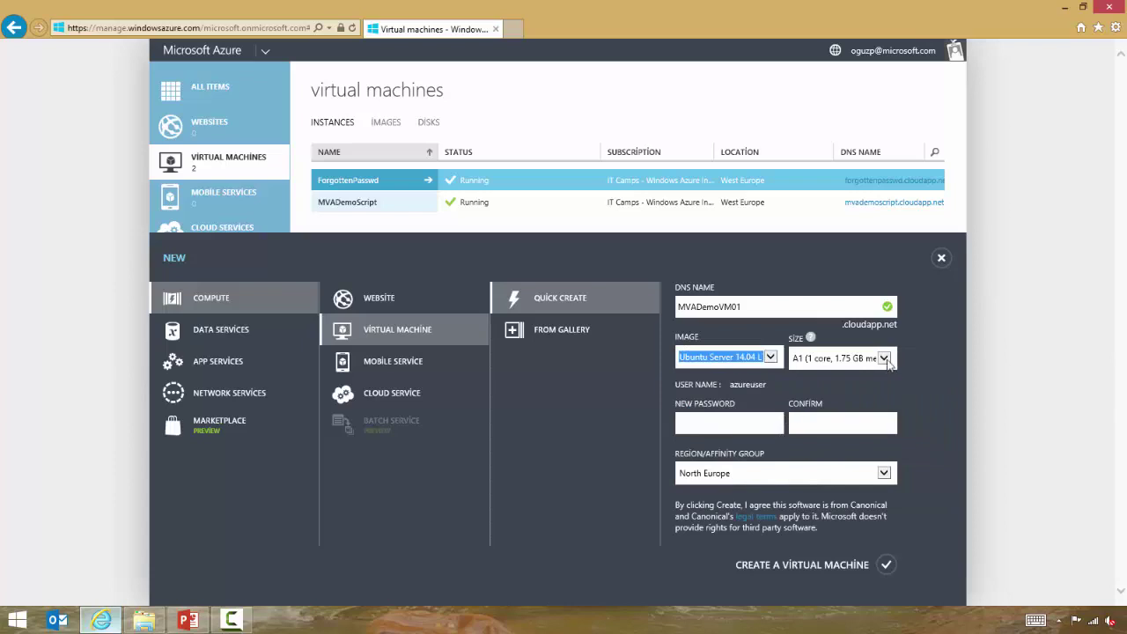
pyautogui.click(891, 359)
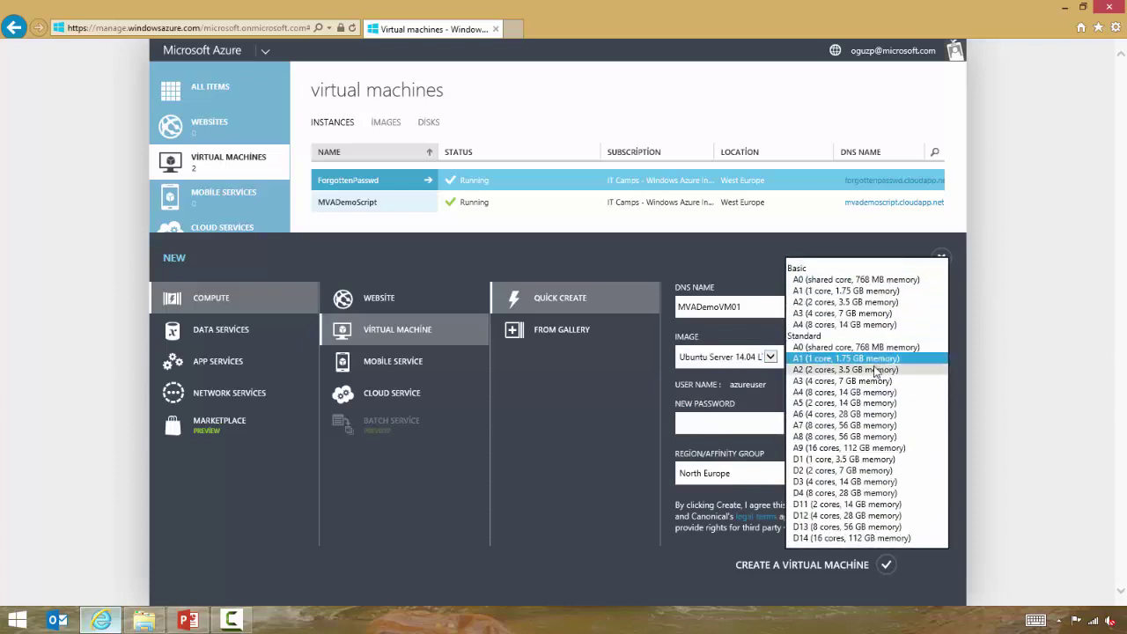
pyautogui.click(877, 370)
# Enter and confirm the new password for the virtual machine's azureuser account
pyautogui.click(750, 427)
pyautogui.write('**********')
pyautogui.press('Tab')
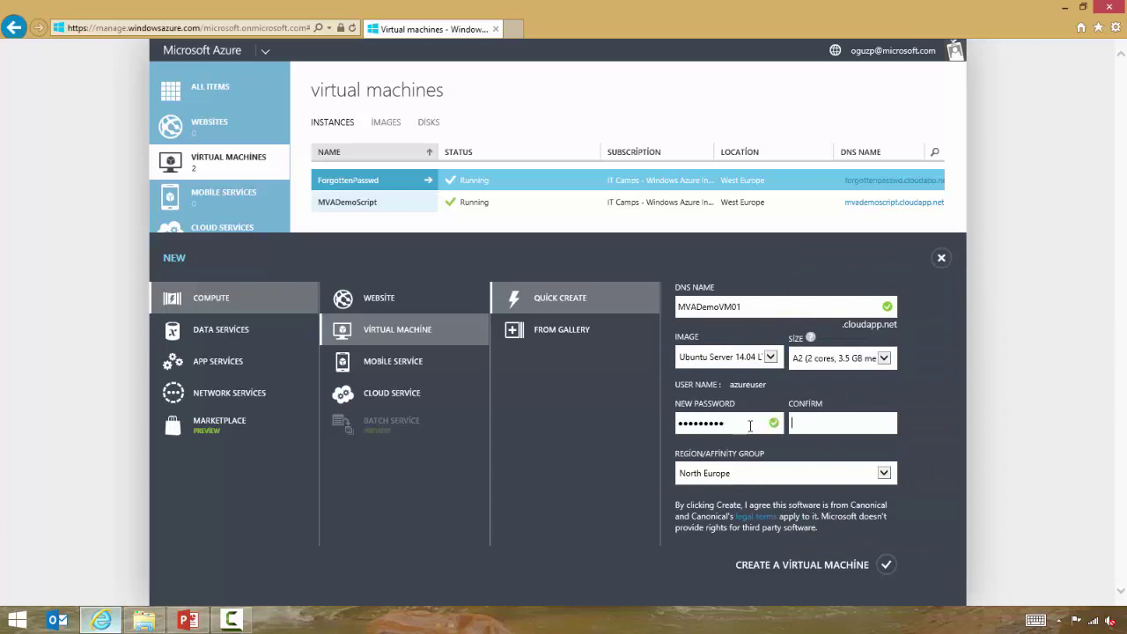
pyautogui.write('**********')
# Set the region to West Europe, create the virtual machine and select MVADemoVM01 in the instances list
pyautogui.click(763, 475)
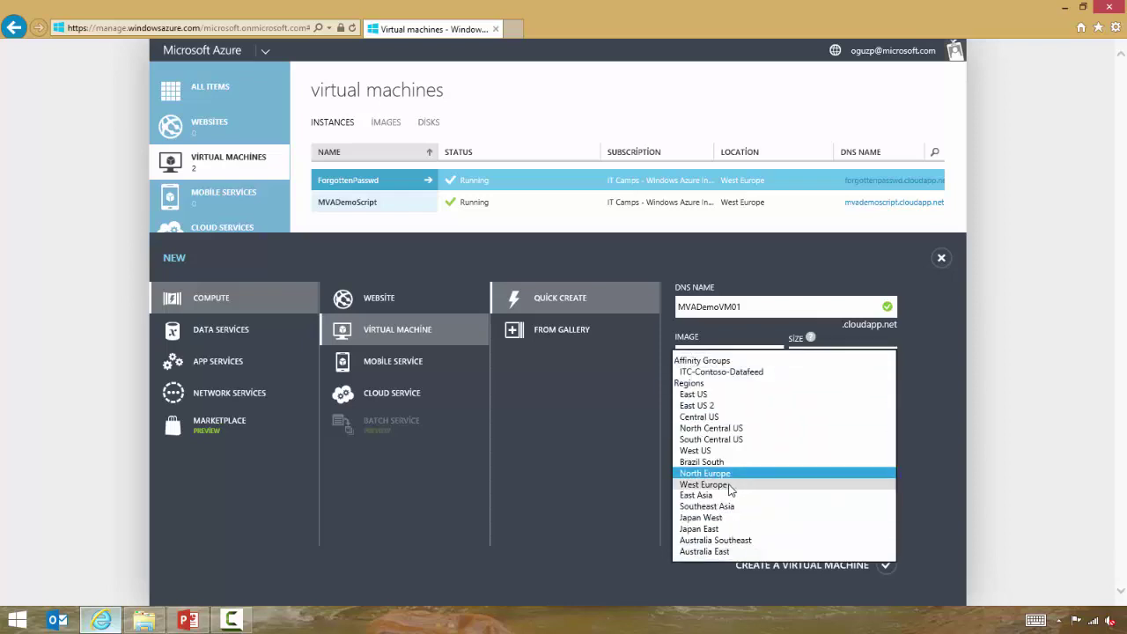
pyautogui.click(729, 486)
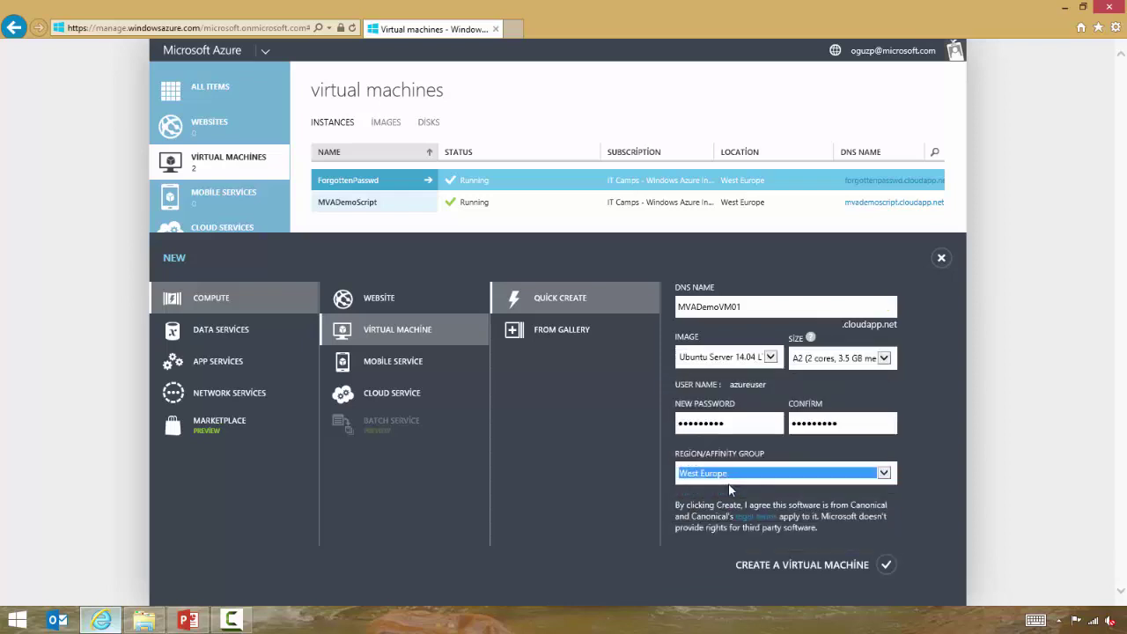
pyautogui.click(885, 564)
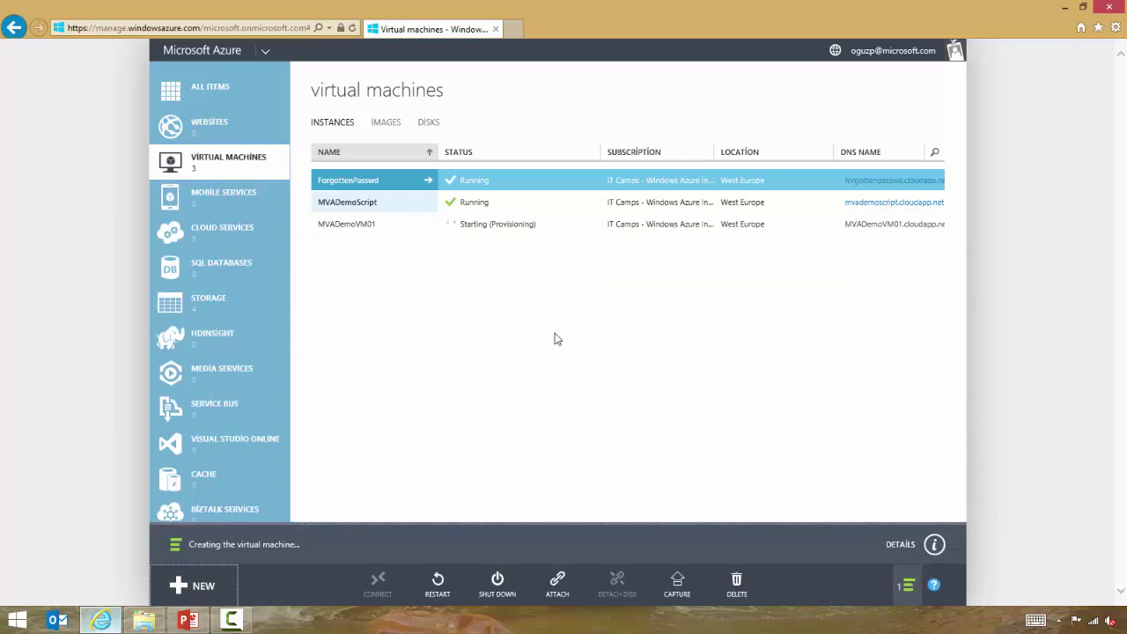
pyautogui.click(543, 228)
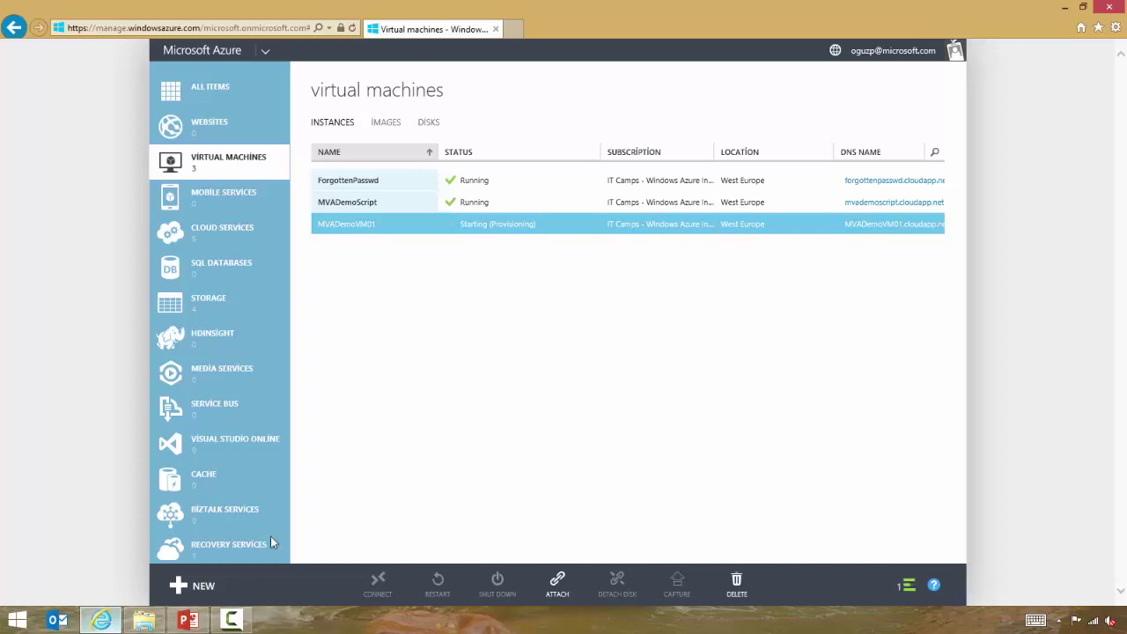
# Examine the Ubuntu images offered in the gallery for a new virtual machine, closing the wizard without creating one
pyautogui.click(204, 586)
pyautogui.click(414, 330)
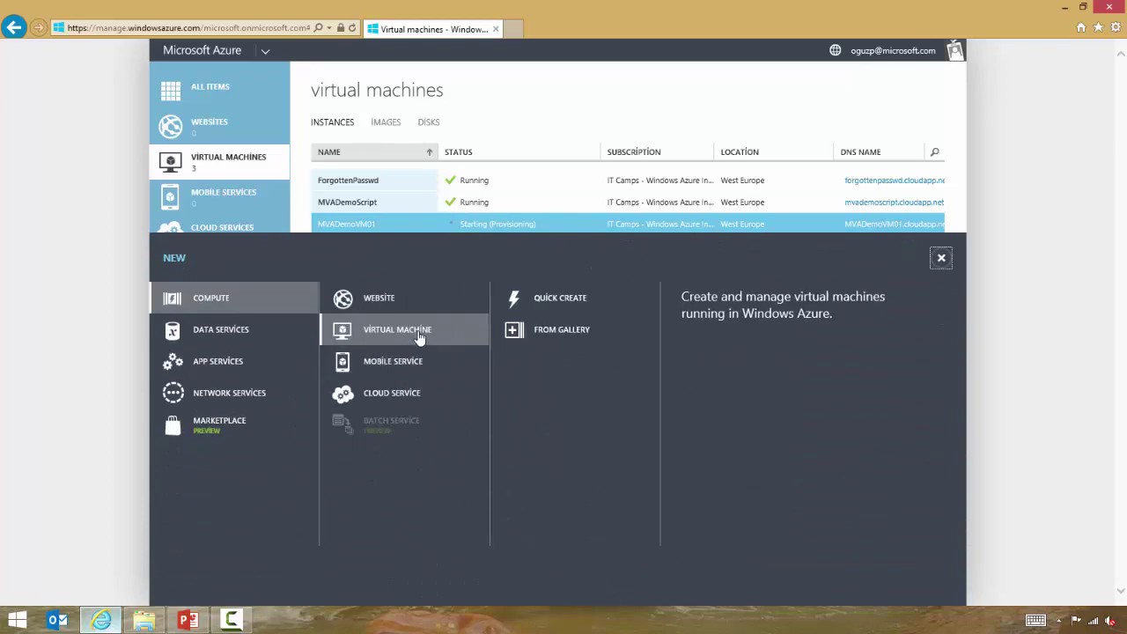
pyautogui.click(564, 336)
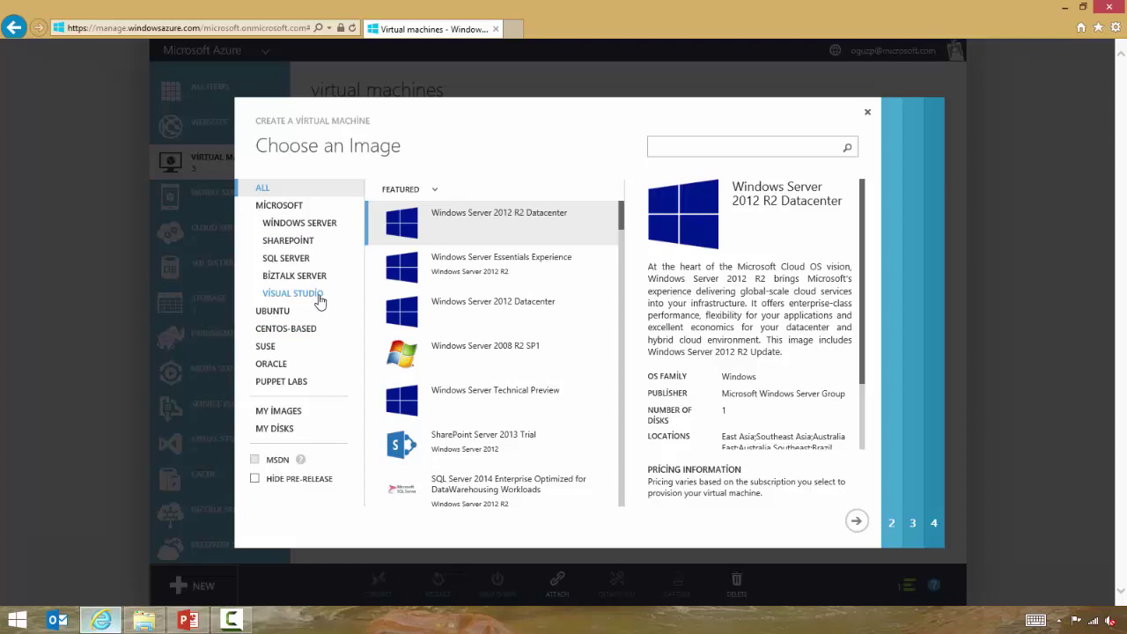
pyautogui.click(278, 314)
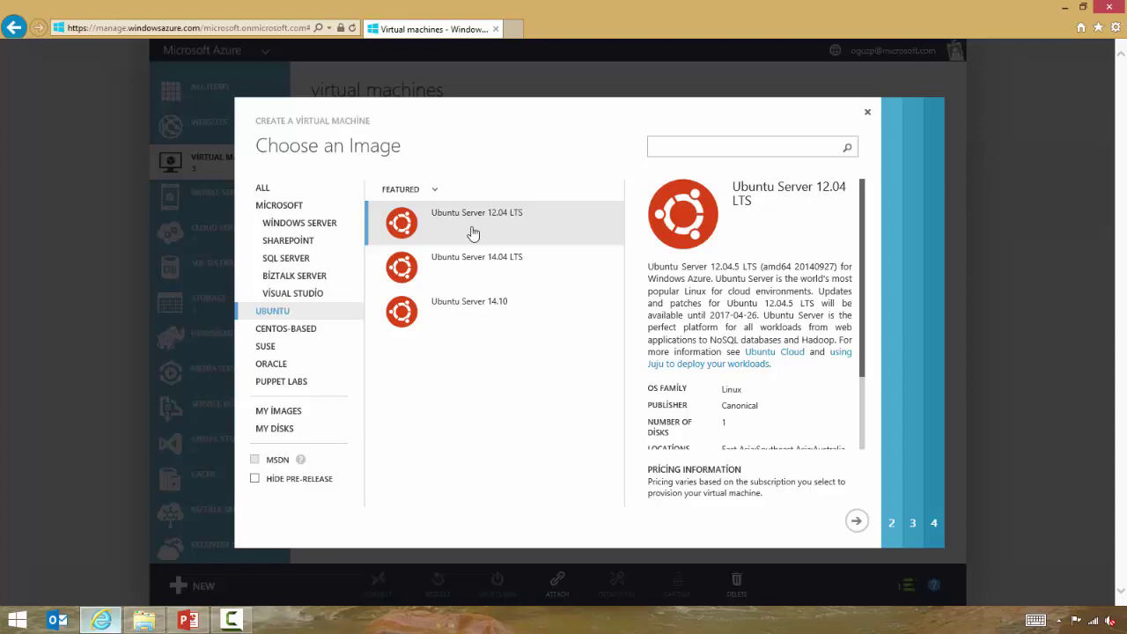
pyautogui.click(867, 112)
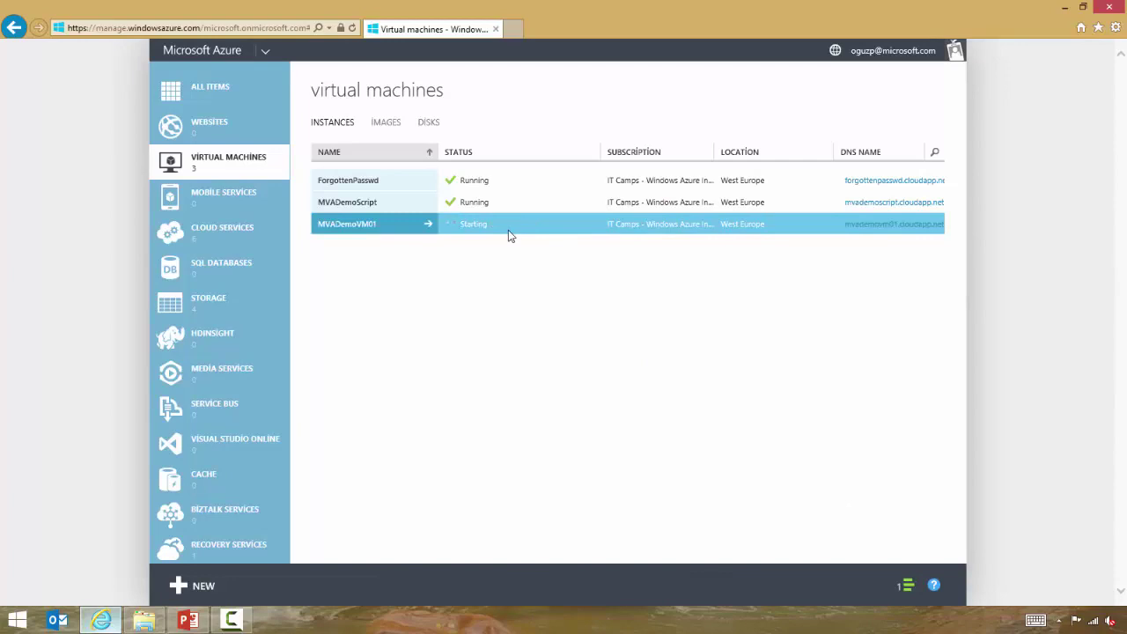
# Open the MVADemoScript virtual machine's dashboard and review its usage, disks and quick glance details
pyautogui.click(473, 202)
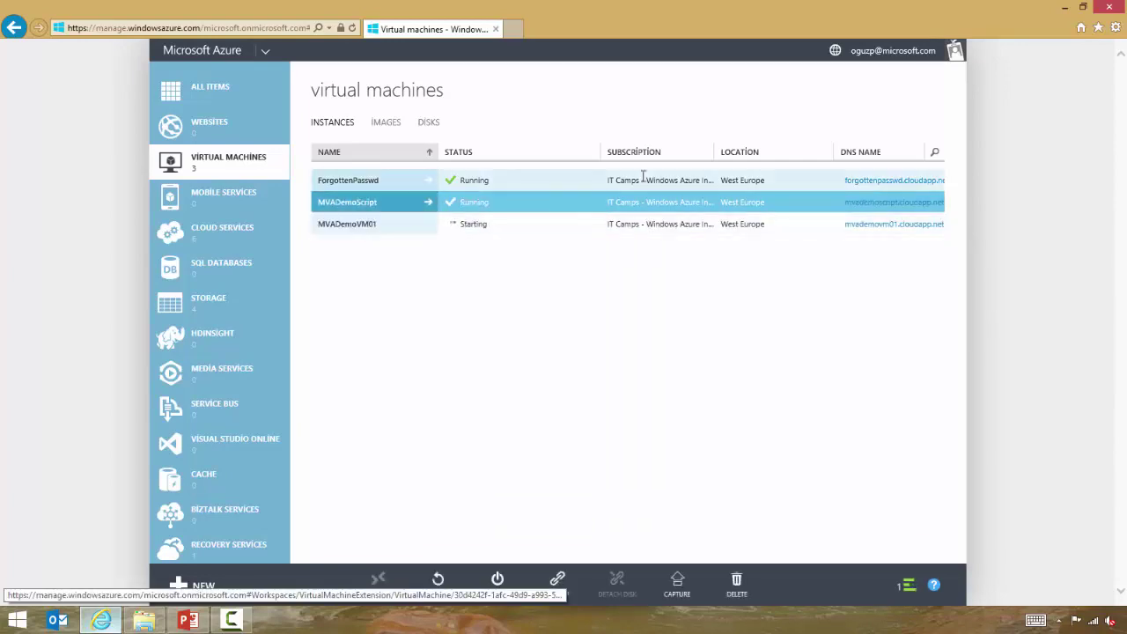
pyautogui.click(419, 204)
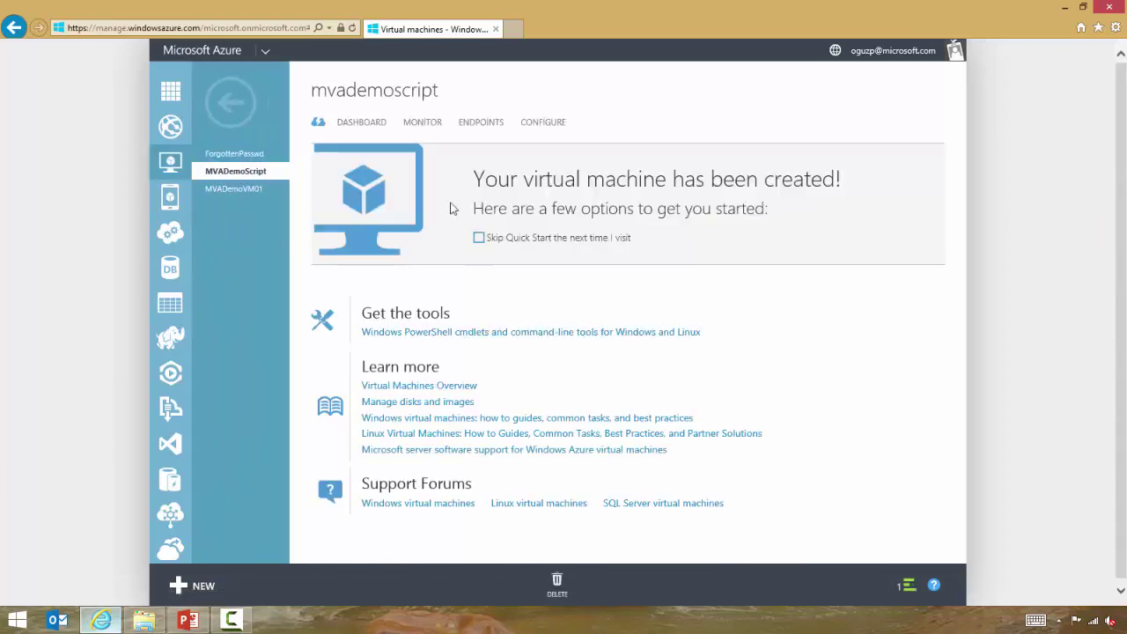
pyautogui.click(370, 126)
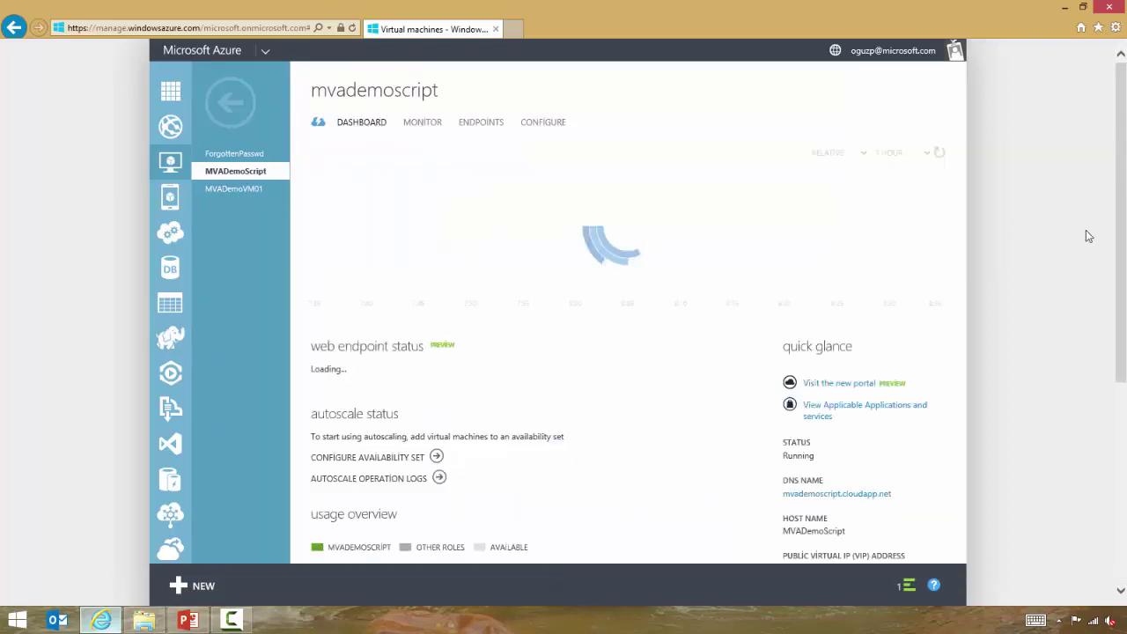
pyautogui.moveTo(1124, 188); pyautogui.dragTo(1121, 367)
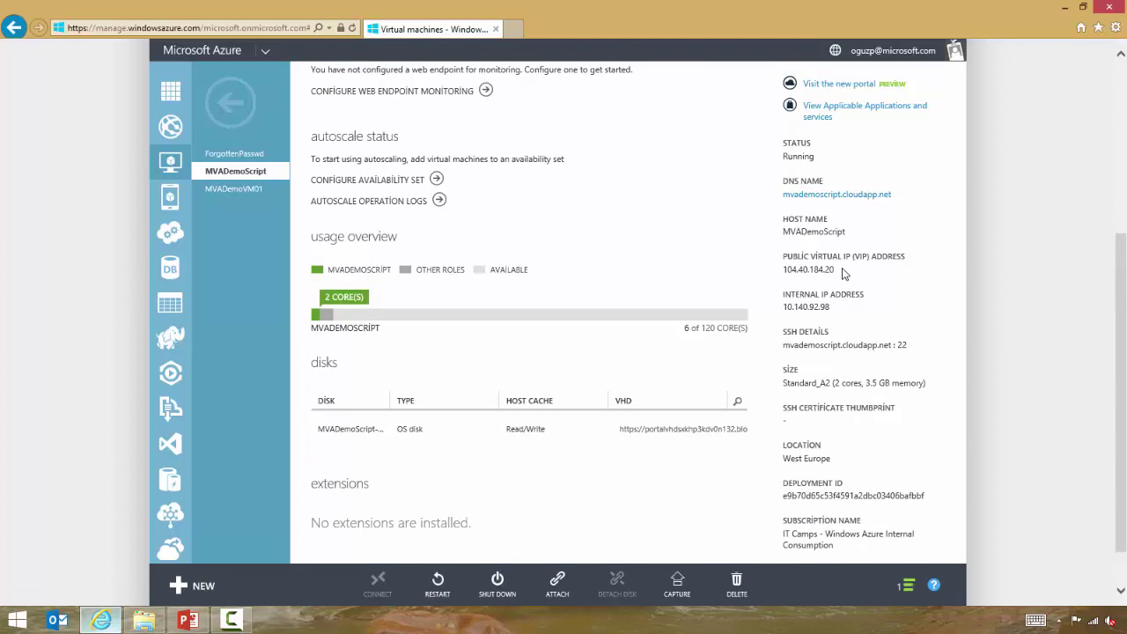
pyautogui.moveTo(1124, 295); pyautogui.dragTo(1124, 111)
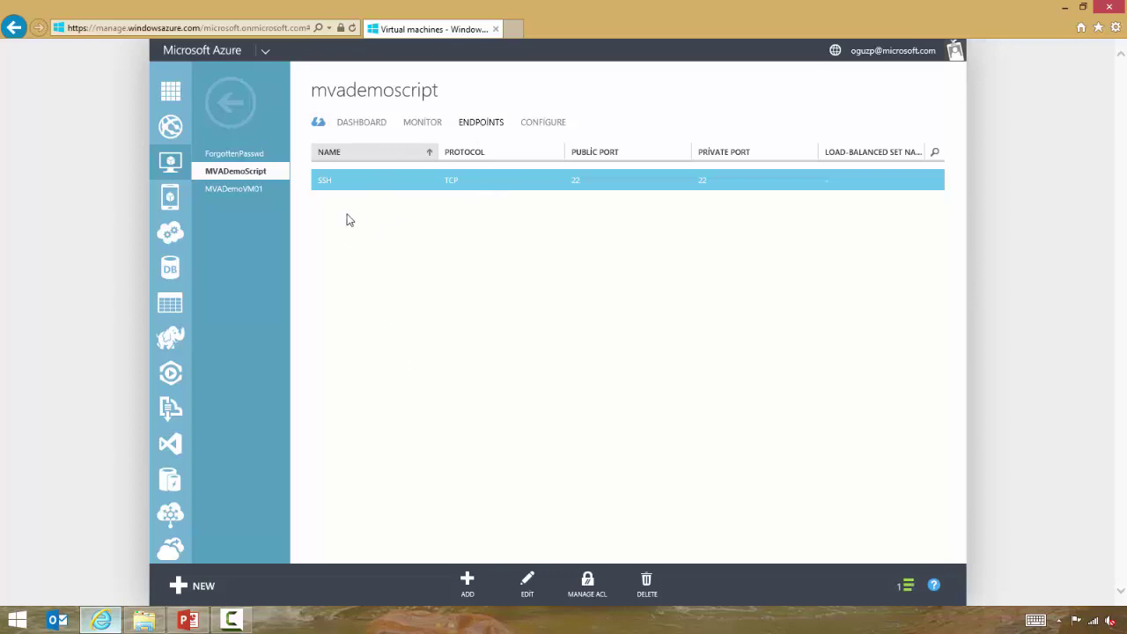
# Try to add a stand-alone SSH endpoint to the MVADemoScript virtual machine
pyautogui.click(467, 584)
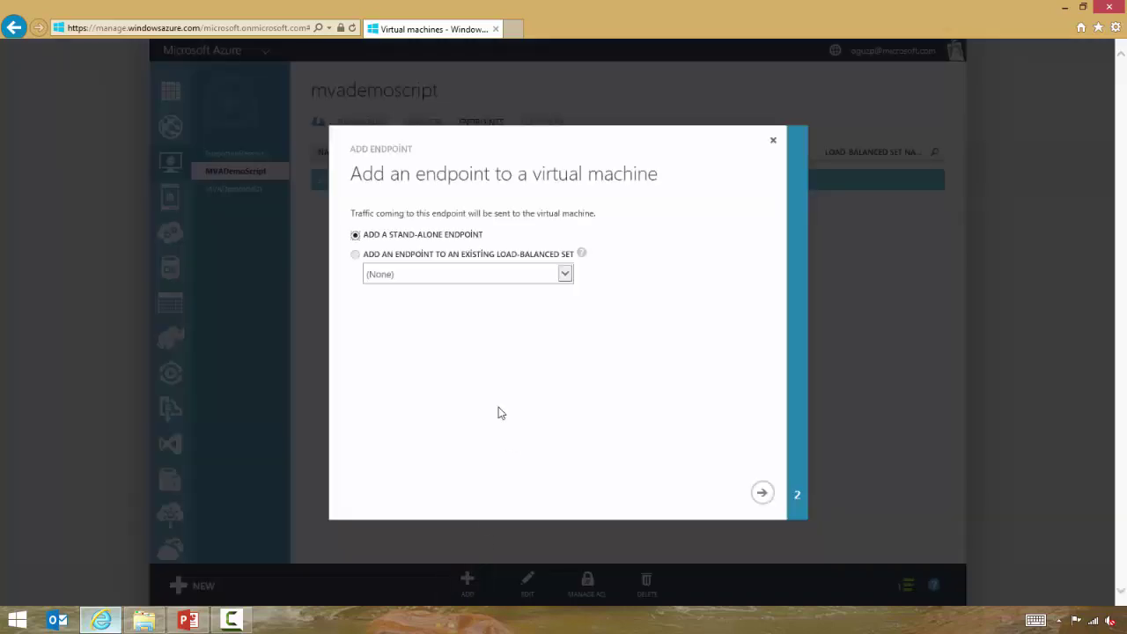
pyautogui.click(762, 493)
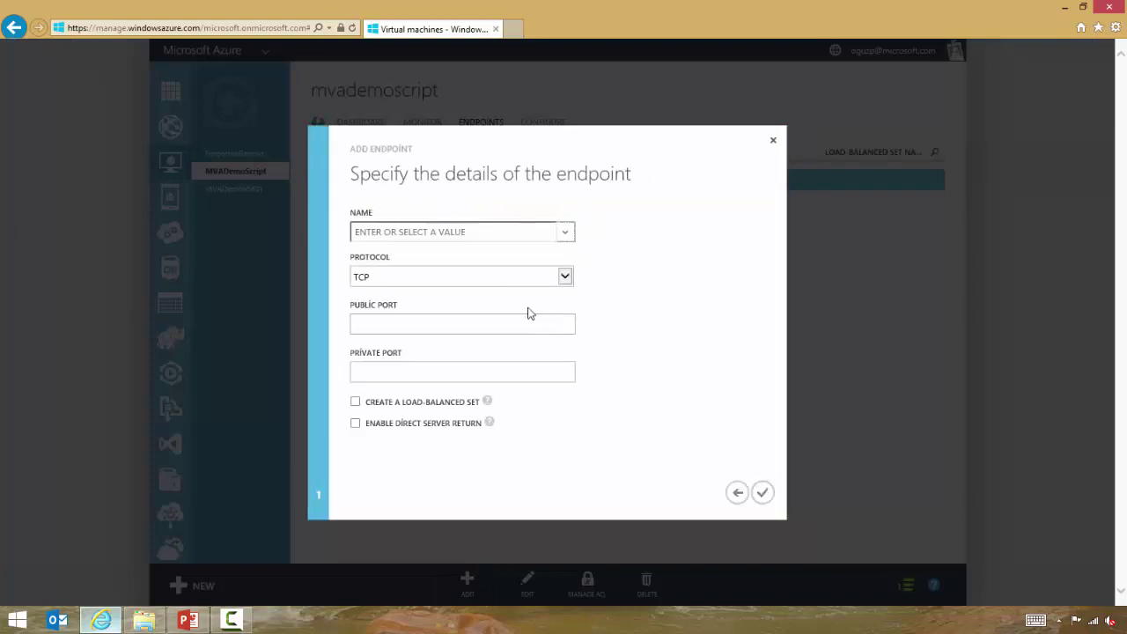
pyautogui.click(565, 232)
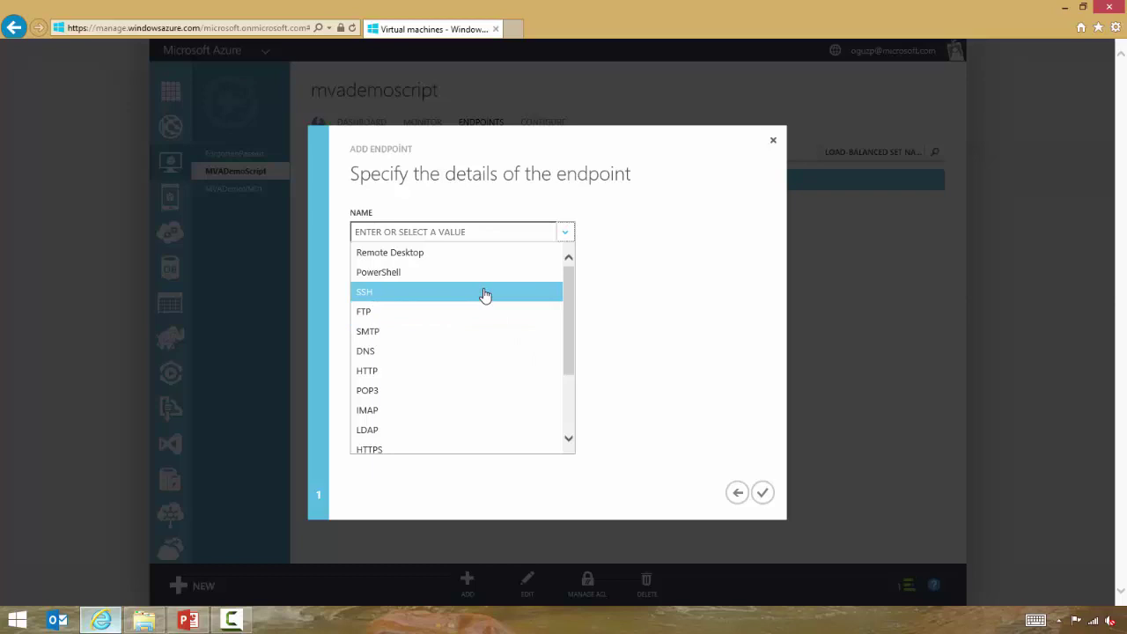
pyautogui.click(394, 295)
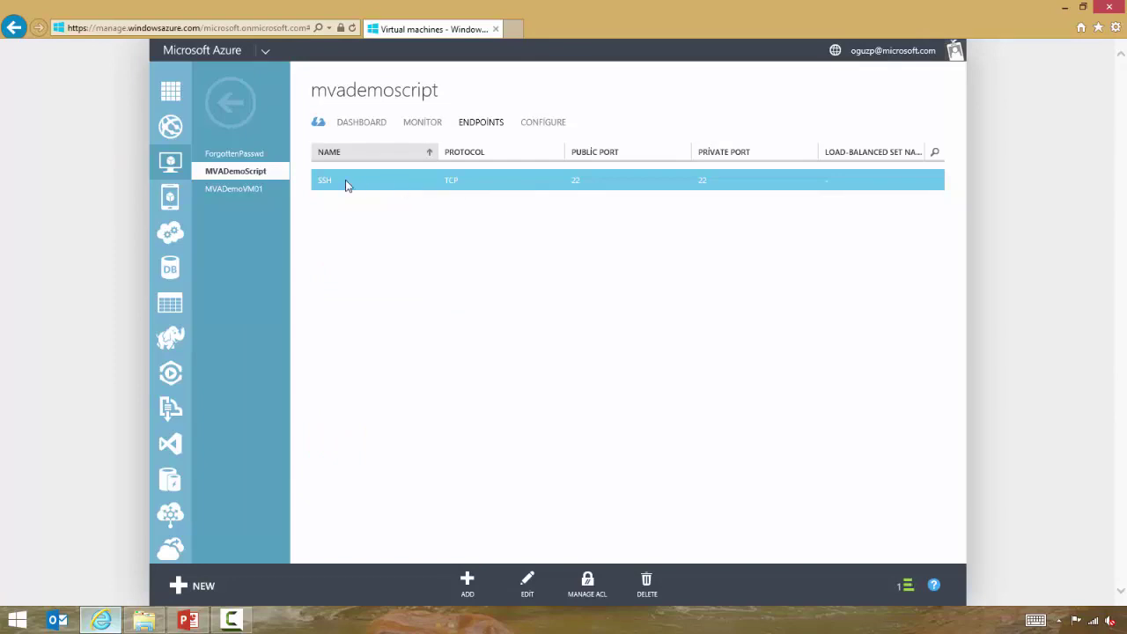
# Minimize the open windows and launch PuTTY from the desktop
pyautogui.click(1065, 8)
pyautogui.click(1075, 8)
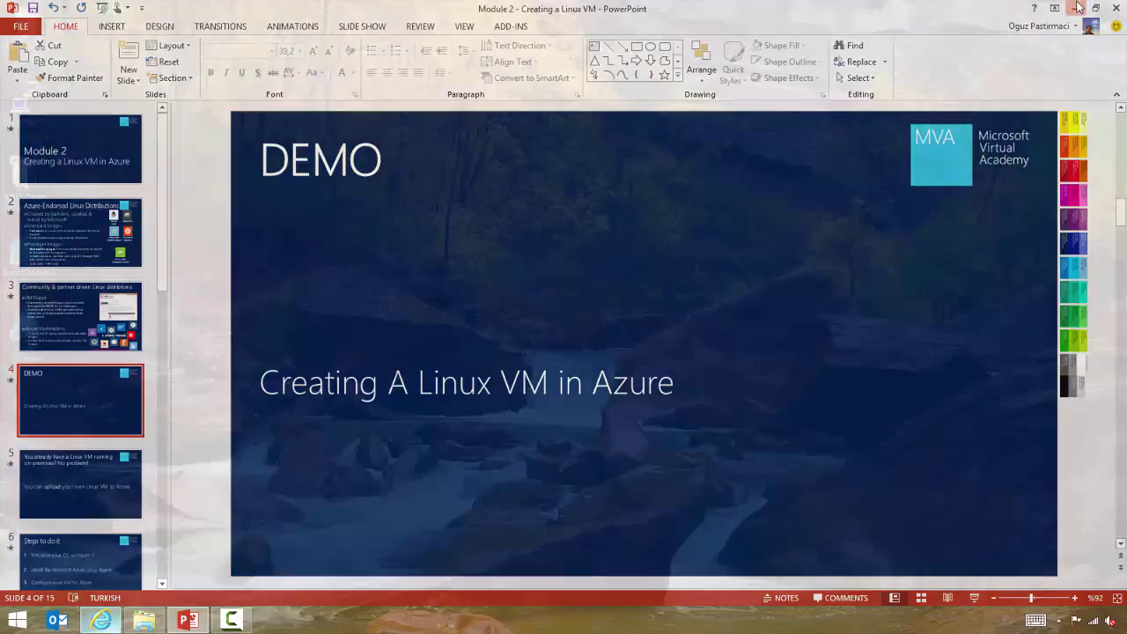
pyautogui.click(28, 101)
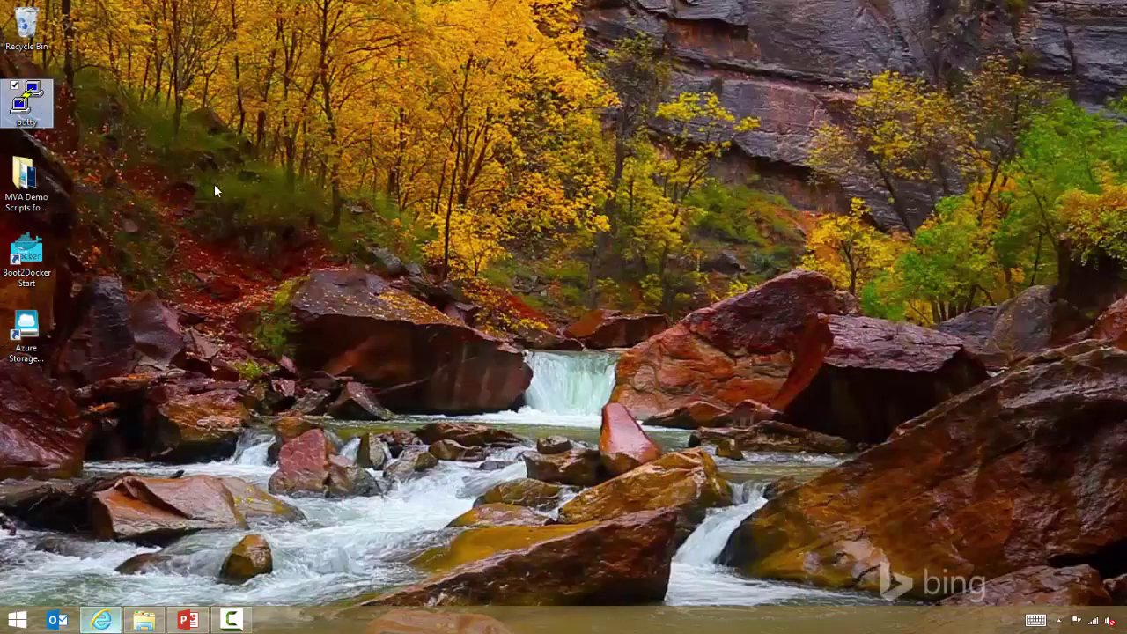
pyautogui.press('Return')
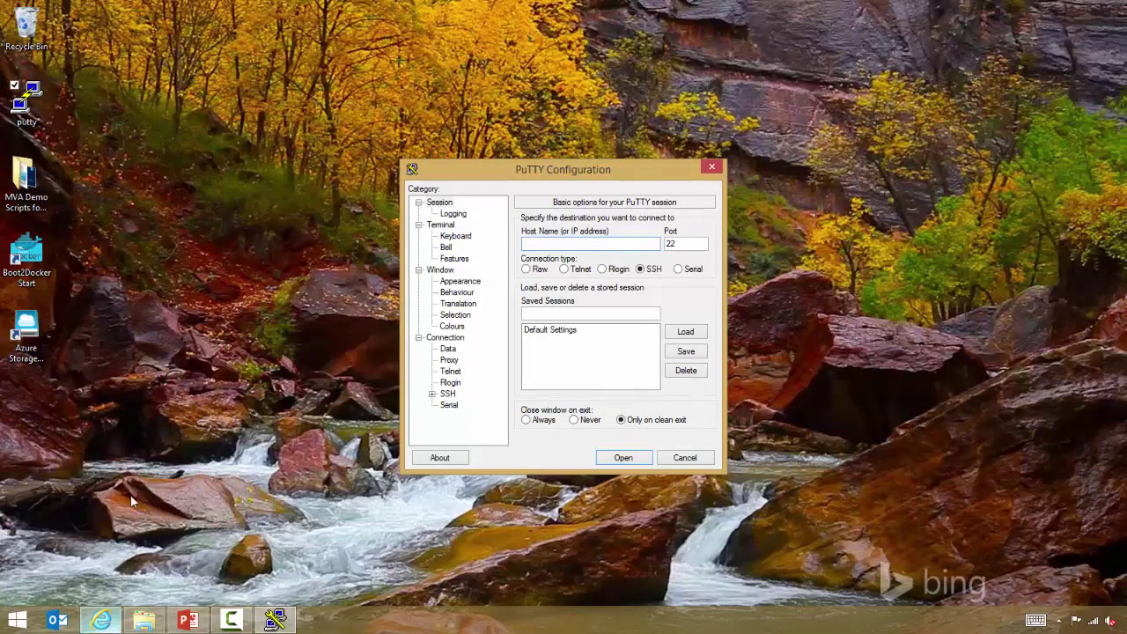
# Switch back to the Azure portal in Internet Explorer and copy the DNS name from the MVADemoScript dashboard
pyautogui.click(114, 609)
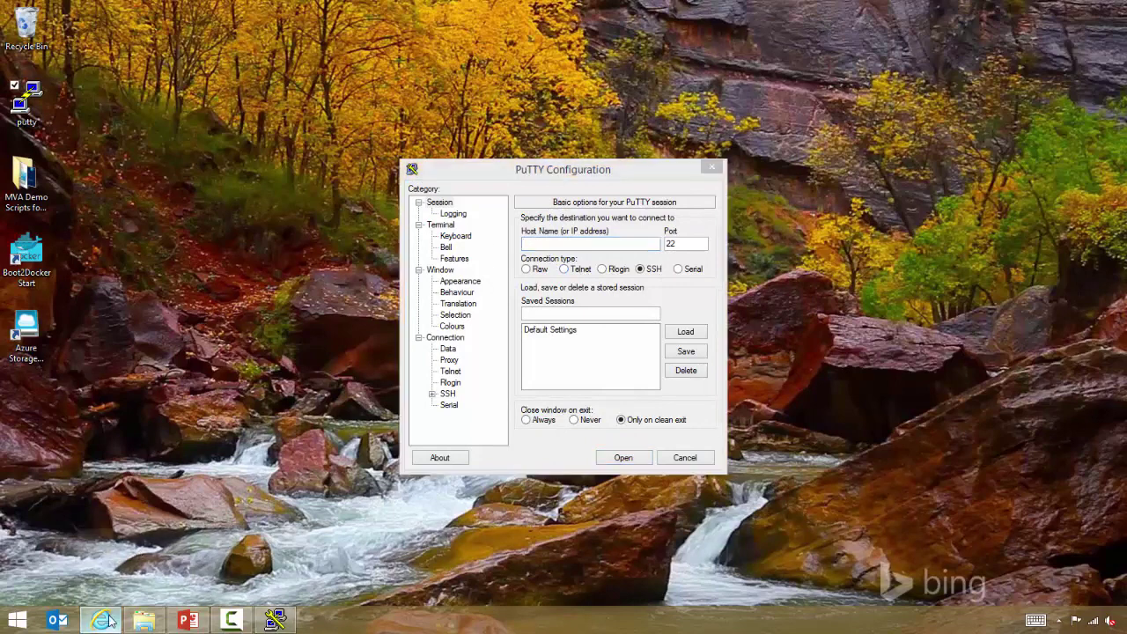
pyautogui.click(231, 103)
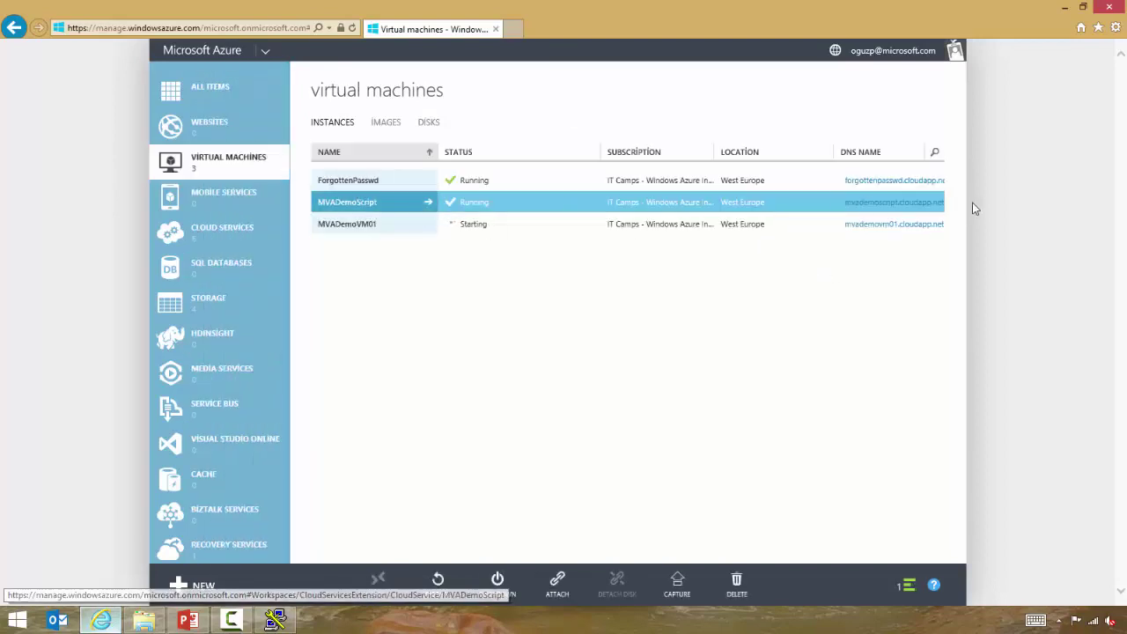
pyautogui.click(370, 209)
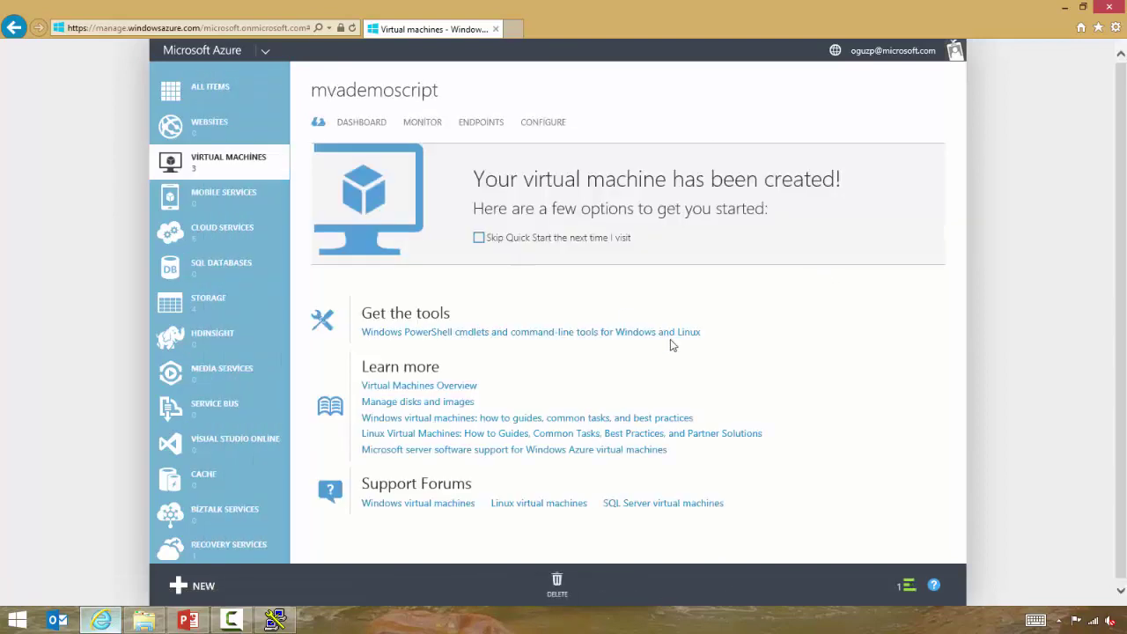
pyautogui.click(366, 126)
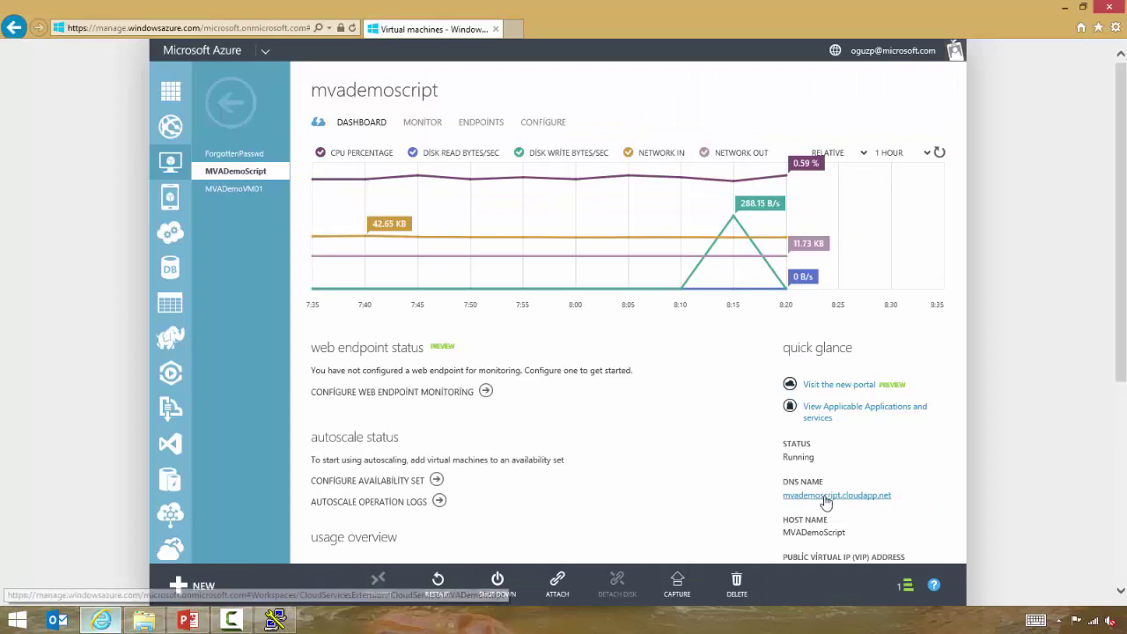
pyautogui.rightClick(826, 499)
pyautogui.click(795, 302)
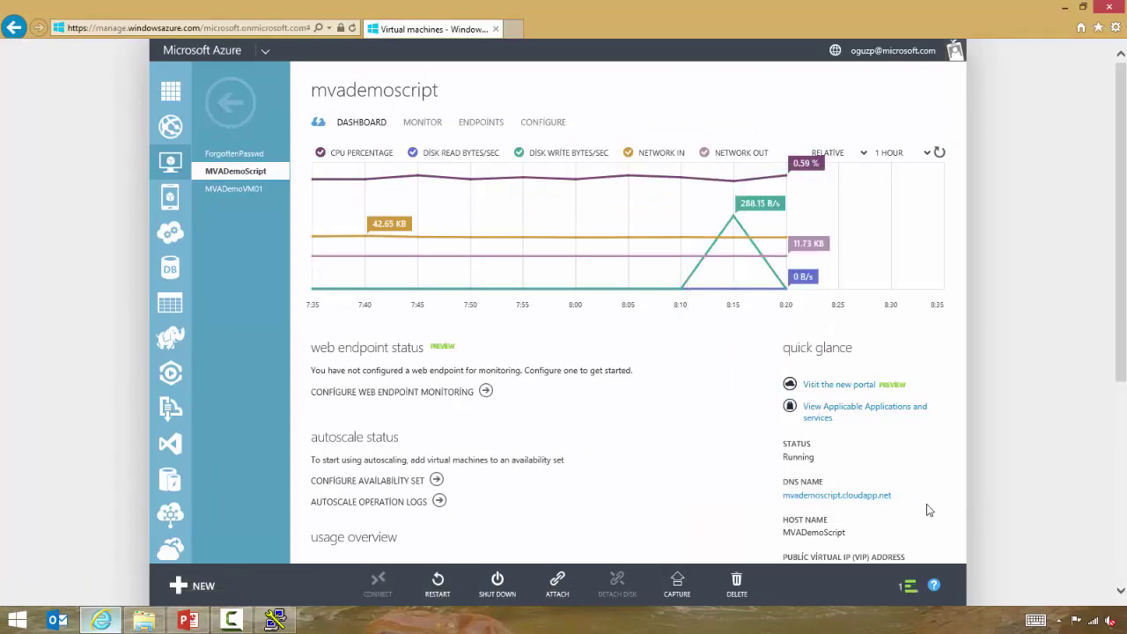
pyautogui.moveTo(892, 498); pyautogui.dragTo(807, 504)
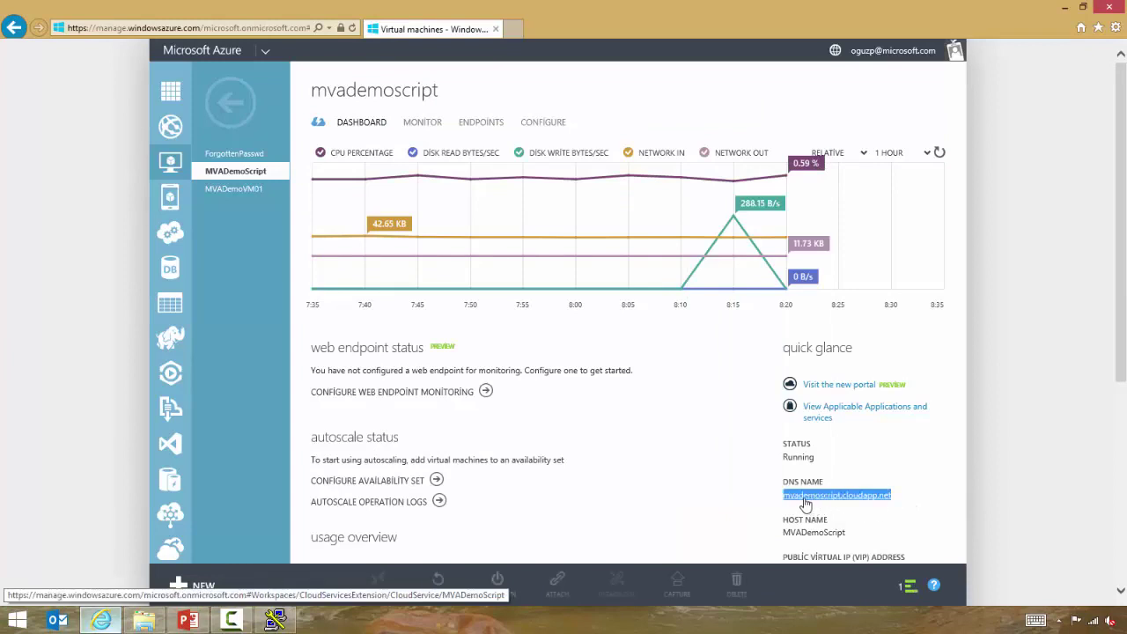
# Switch to PuTTY, open an SSH connection to mvademoscript.cloudapp.net on port 22, and accept the server's new host key
pyautogui.click(286, 621)
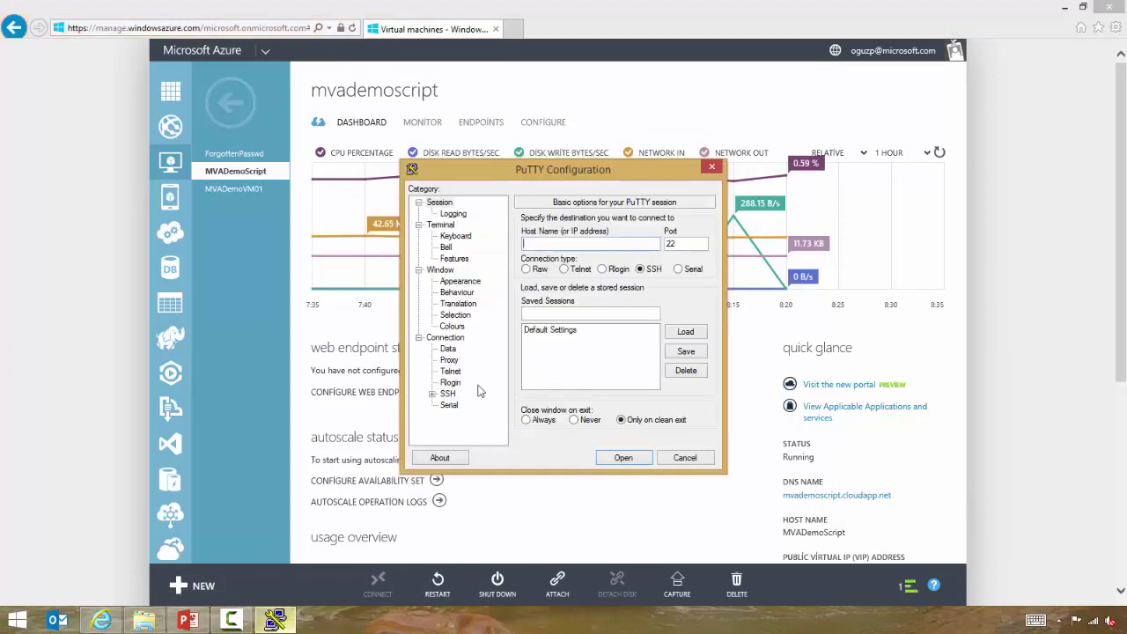
pyautogui.hotkey('ctrl', 'v')
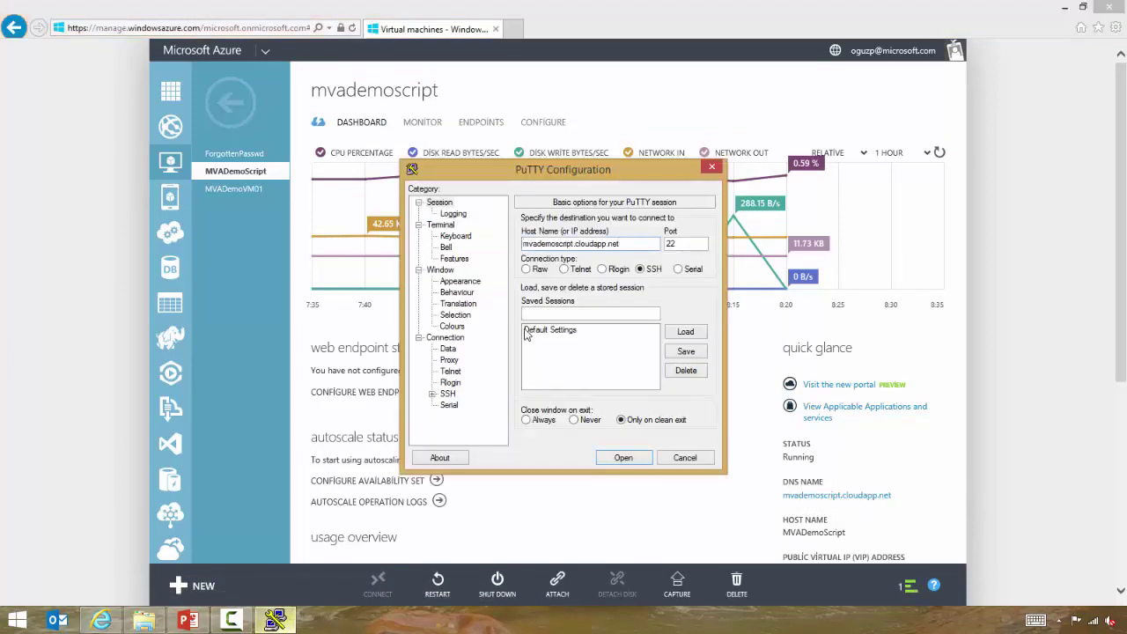
pyautogui.click(629, 457)
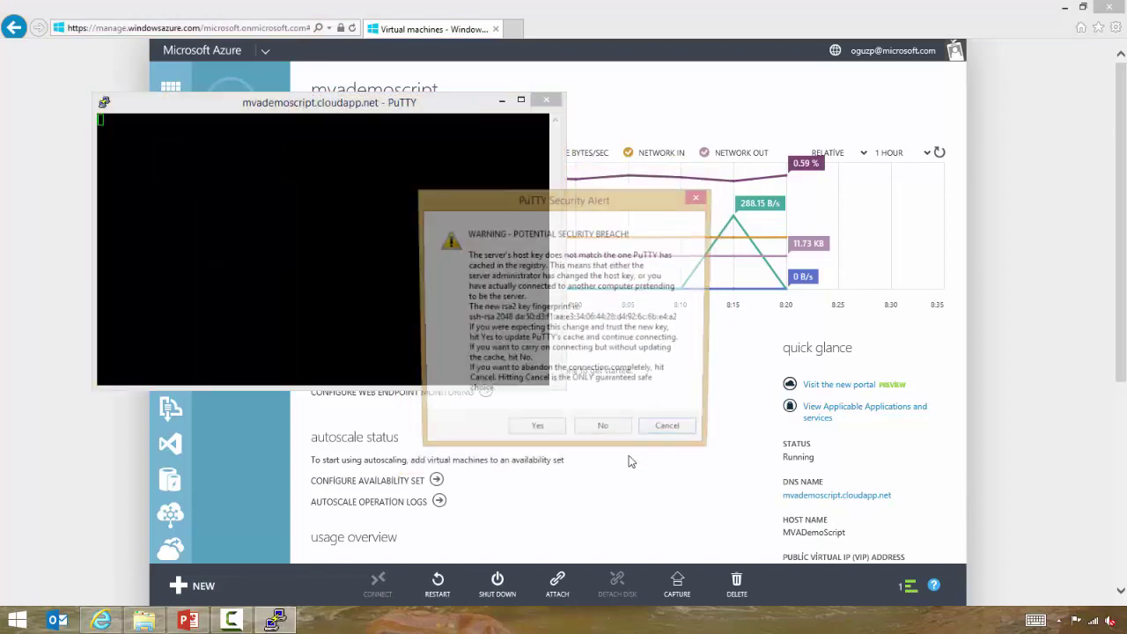
pyautogui.click(536, 433)
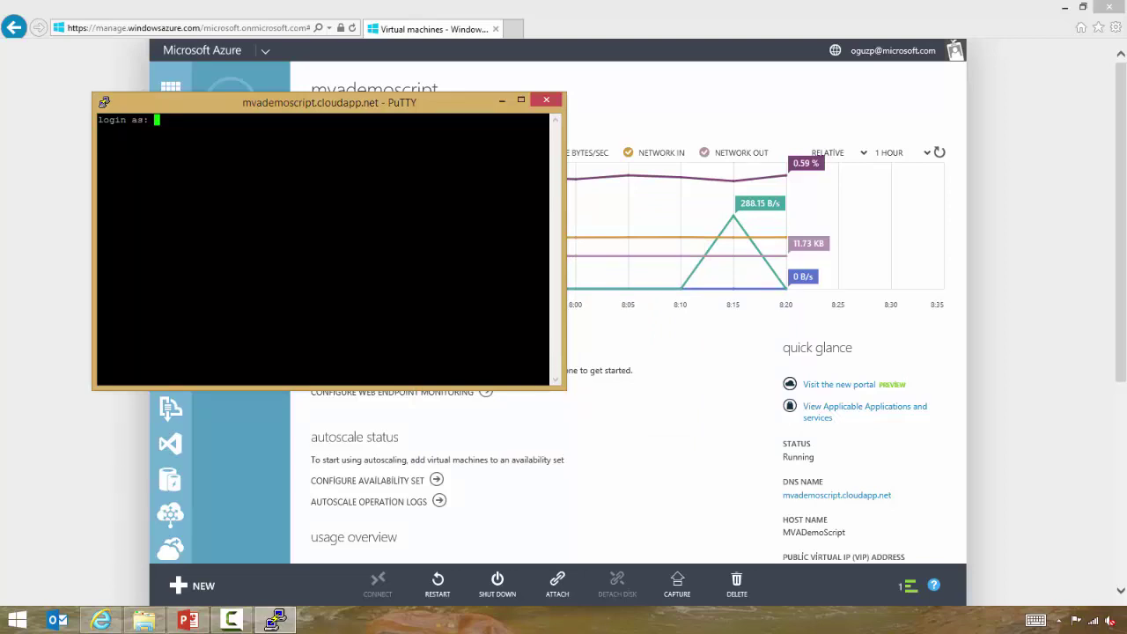
# Log in to the mvademoscript SSH session as azureuser and enter the account password
pyautogui.write('azureuser')
pyautogui.press('Return')
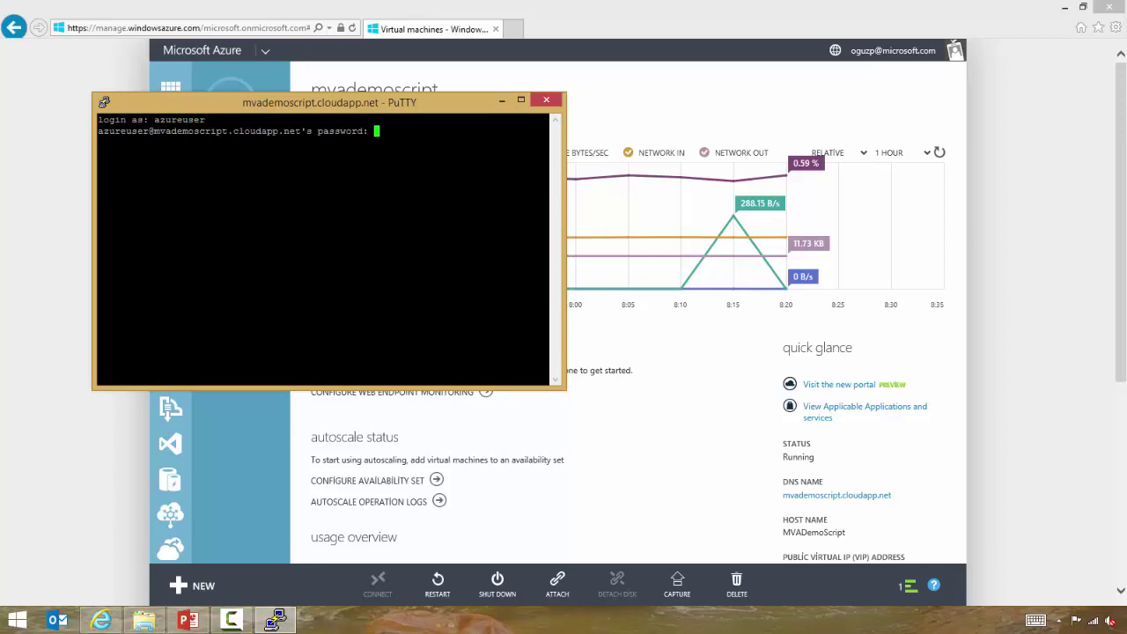
pyautogui.press('Return')
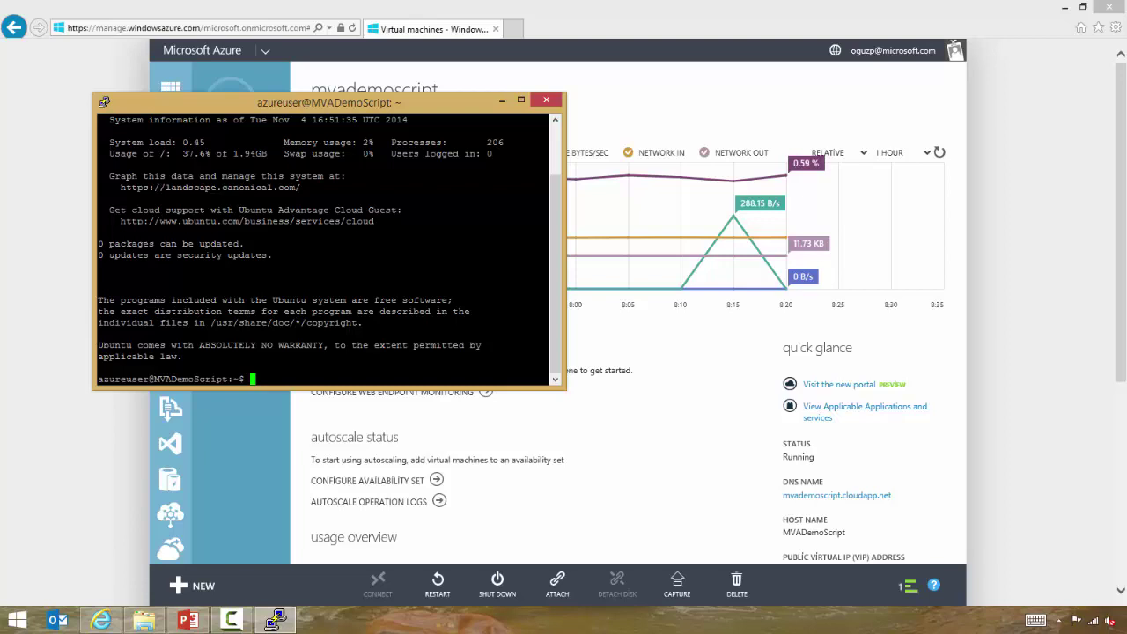
# Update the Ubuntu package lists on the virtual machine with sudo apt-get update
pyautogui.write('su')
pyautogui.press('BackSpace')
pyautogui.press('BackSpace')
pyautogui.write('sudo apt-get update')
pyautogui.press('Return')
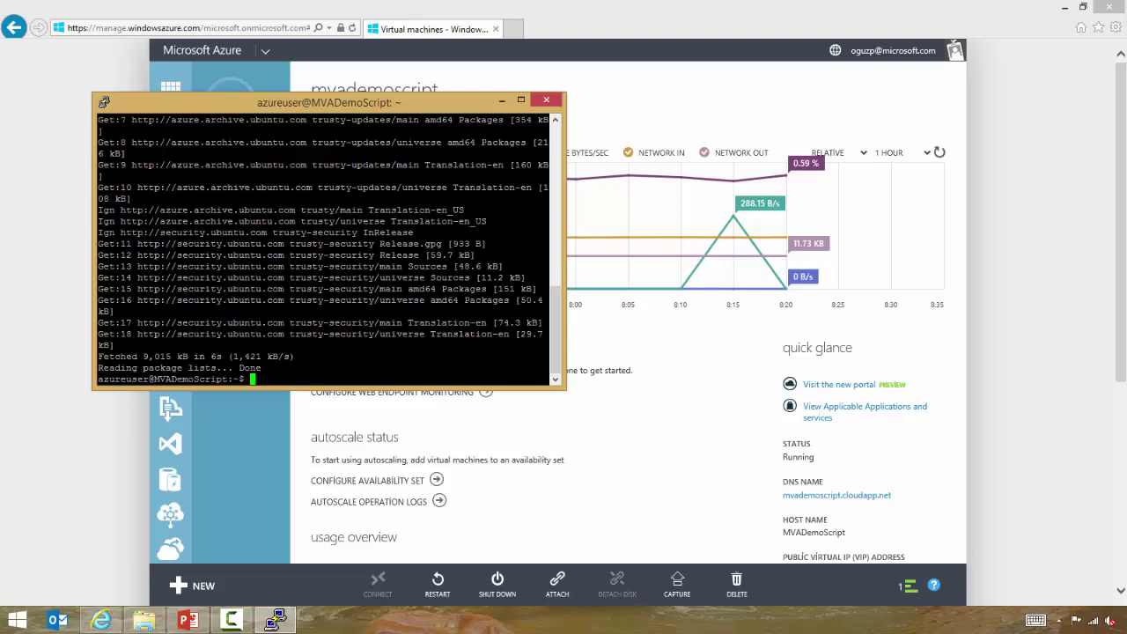
# Switch back to the Azure portal in Internet Explorer and return from the MVADemoScript dashboard to the virtual machines list
pyautogui.click(606, 7)
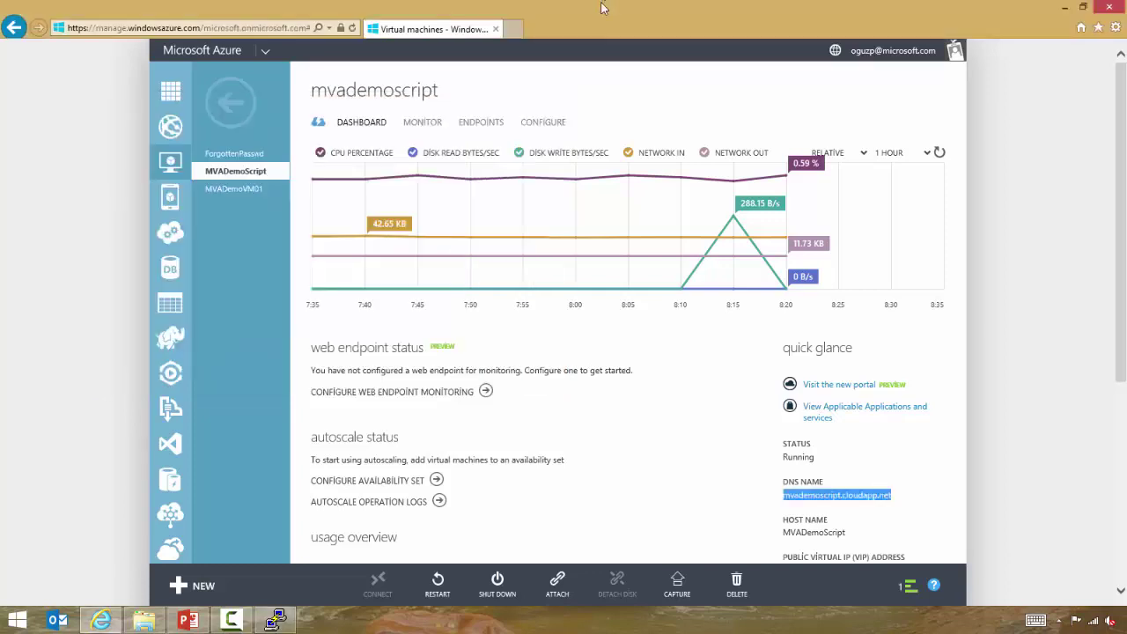
pyautogui.click(231, 102)
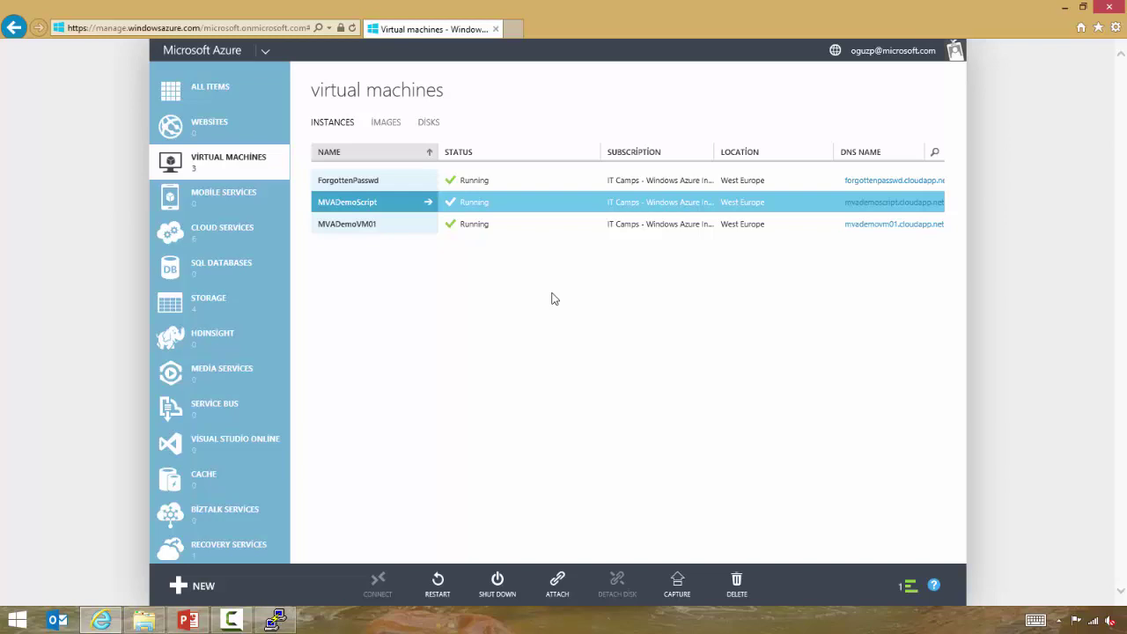
# Search Bing for "vm depot" in a new browser tab and open the MS Open Tech VM Depot site
pyautogui.click(513, 29)
pyautogui.write('bing.com/')
pyautogui.press('Return')
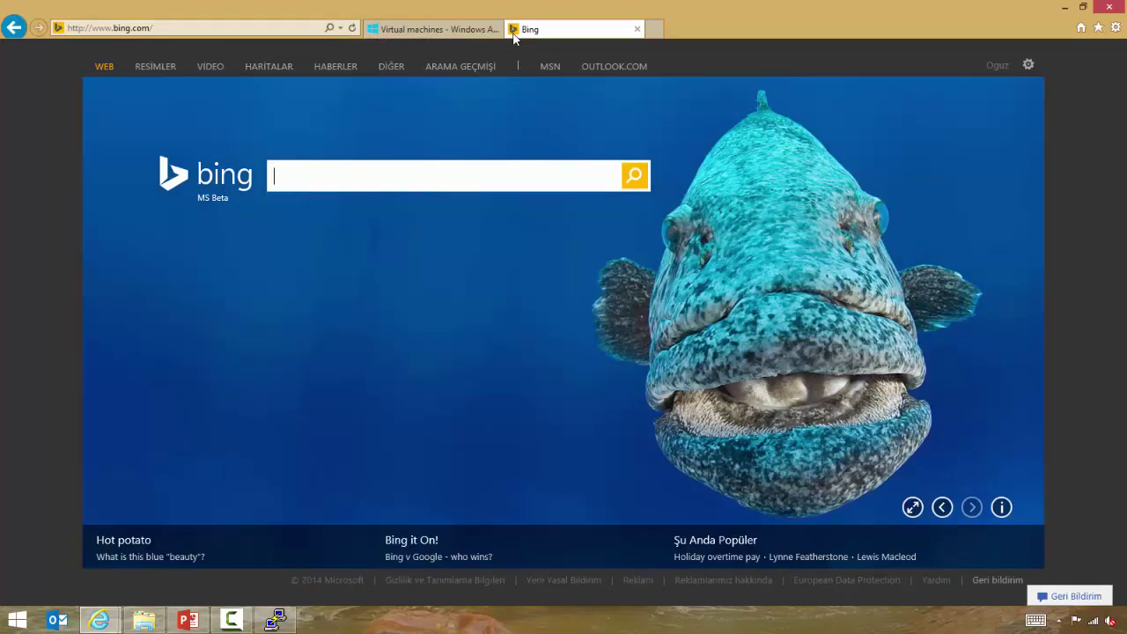
pyautogui.write('vm depo')
pyautogui.press('BackSpace')
pyautogui.press('BackSpace')
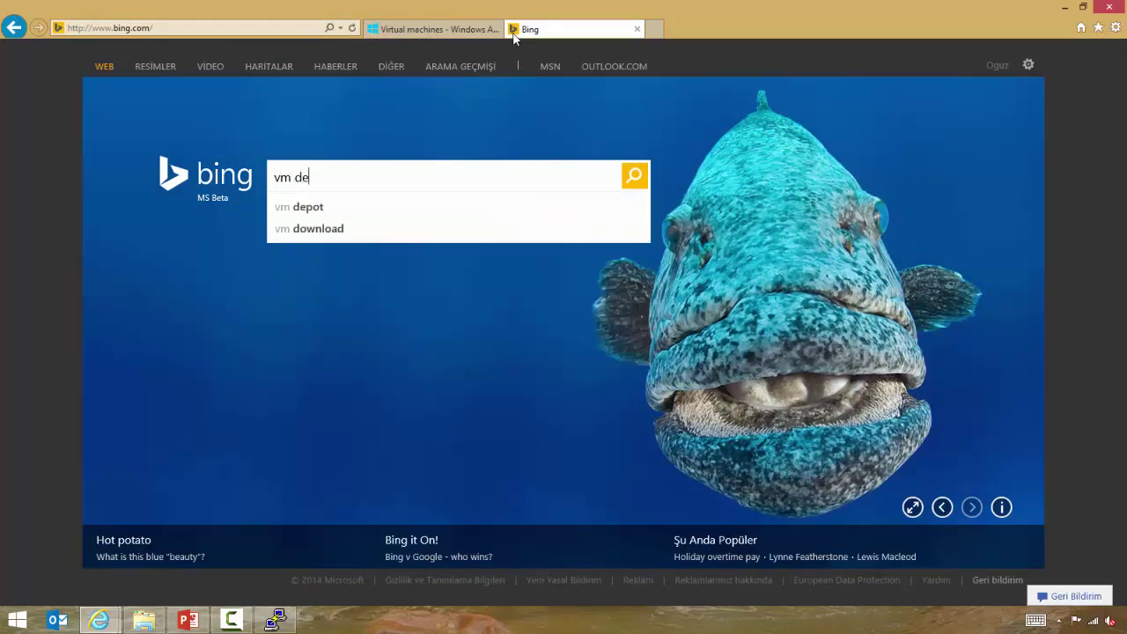
pyautogui.write('pot')
pyautogui.press('Return')
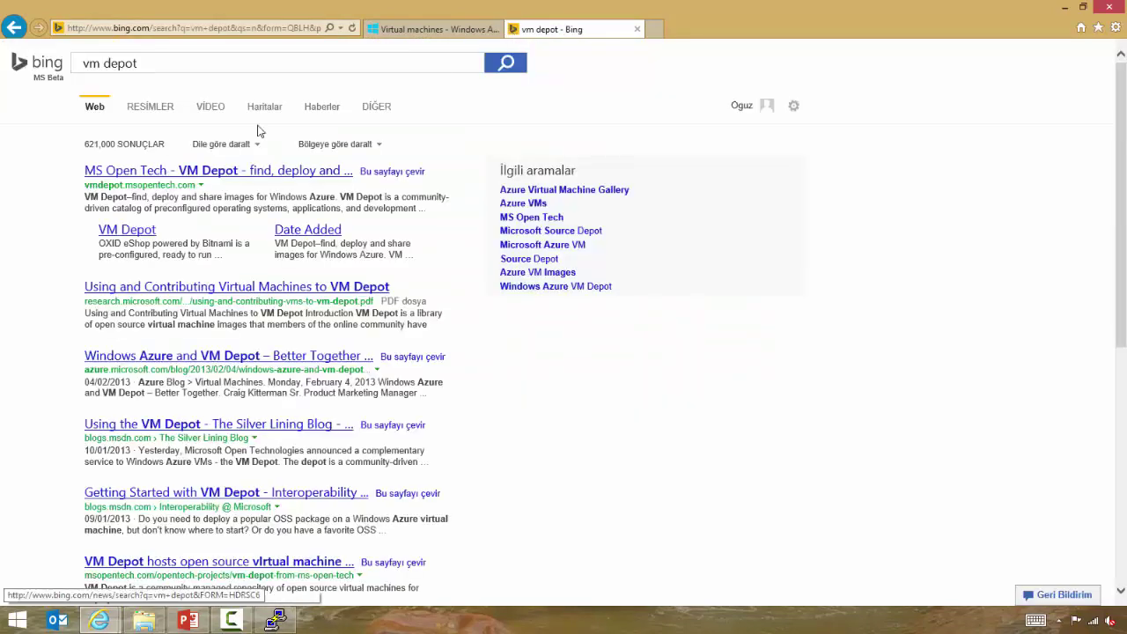
pyautogui.click(220, 176)
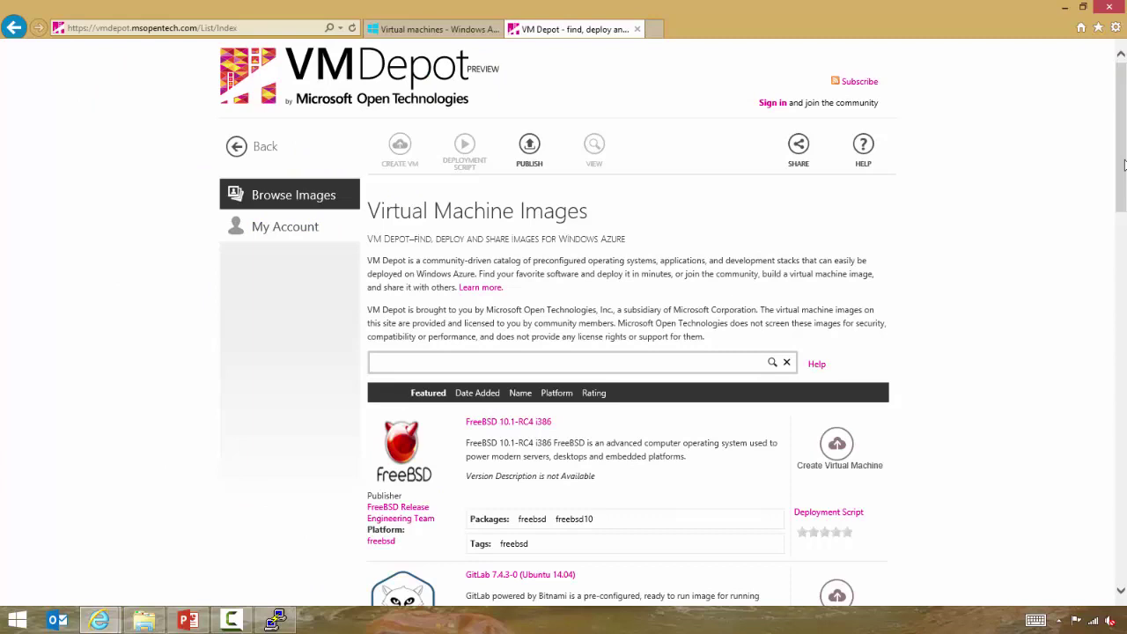
# Look through the first page of featured virtual machine images on VM Depot, down to the page links
pyautogui.moveTo(1124, 166); pyautogui.dragTo(1123, 228)
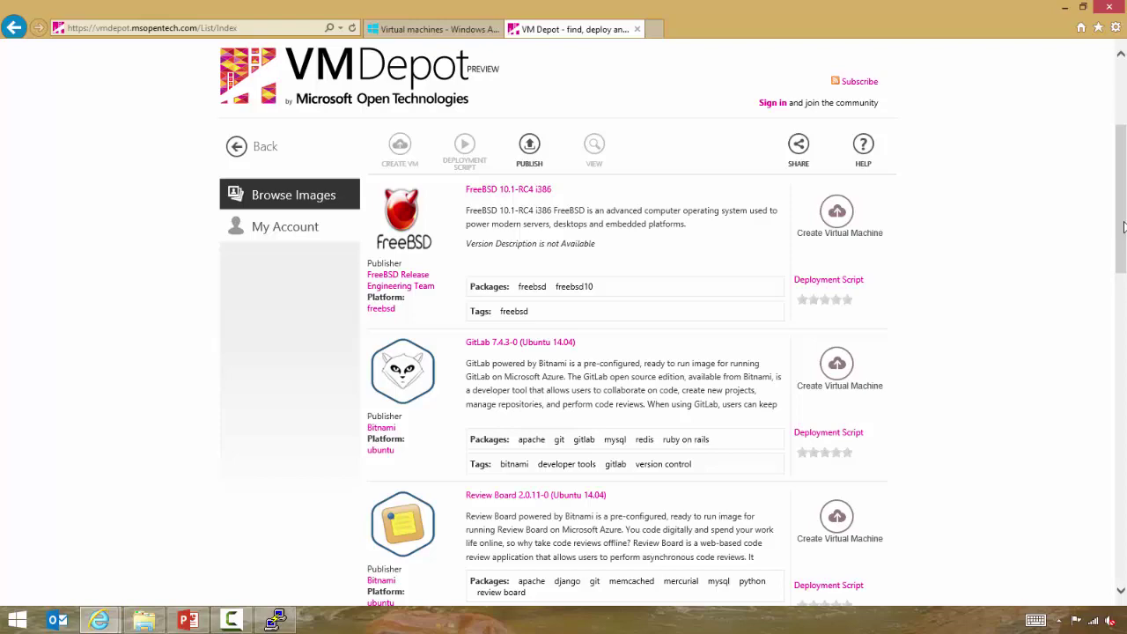
pyautogui.moveTo(1122, 227); pyautogui.dragTo(1122, 325)
pyautogui.moveTo(1122, 341); pyautogui.dragTo(1121, 520)
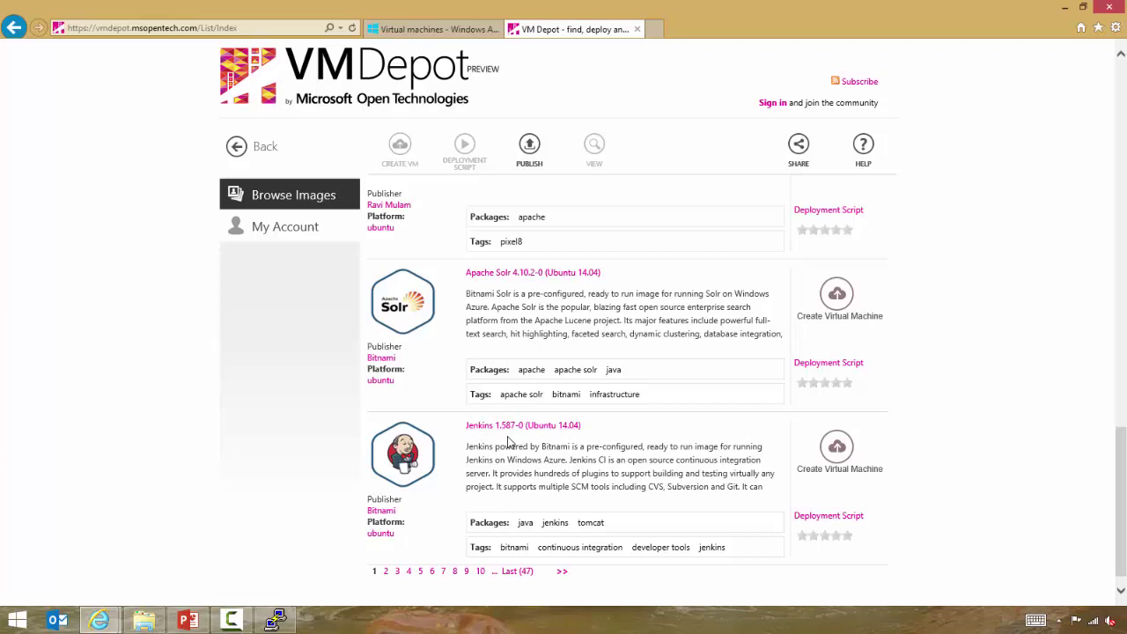
pyautogui.moveTo(1121, 459); pyautogui.dragTo(1121, 97)
pyautogui.moveTo(1125, 275); pyautogui.dragTo(1120, 525)
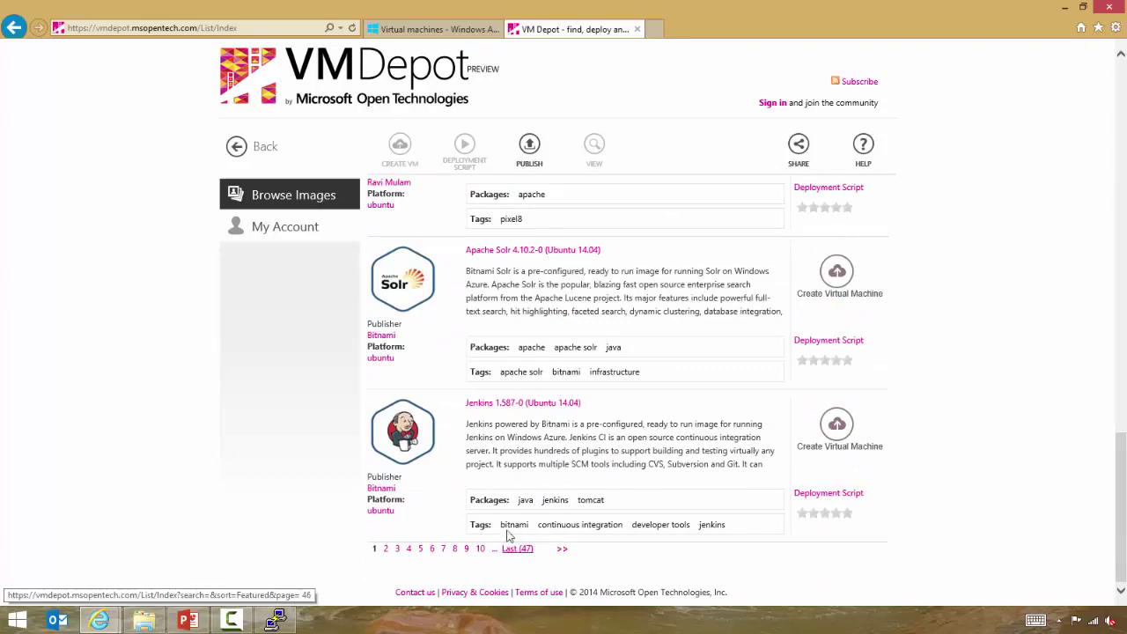
pyautogui.moveTo(1114, 473); pyautogui.dragTo(1107, 114)
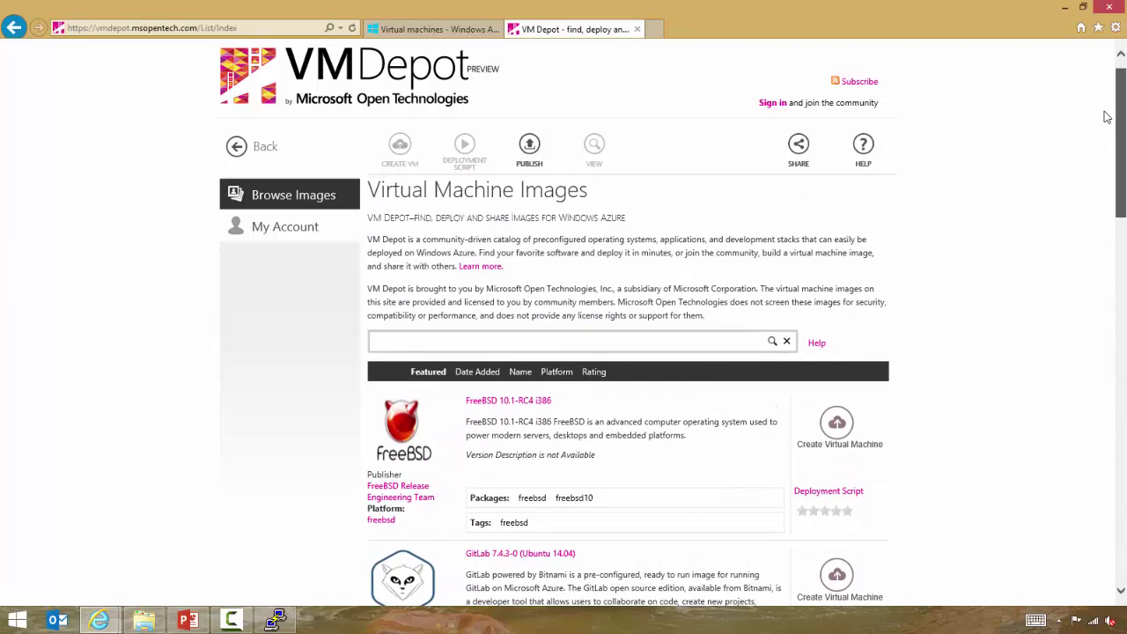
# Search VM Depot for "wordpress" and look through the matching images for a WordPress one
pyautogui.click(637, 343)
pyautogui.write('wordpress')
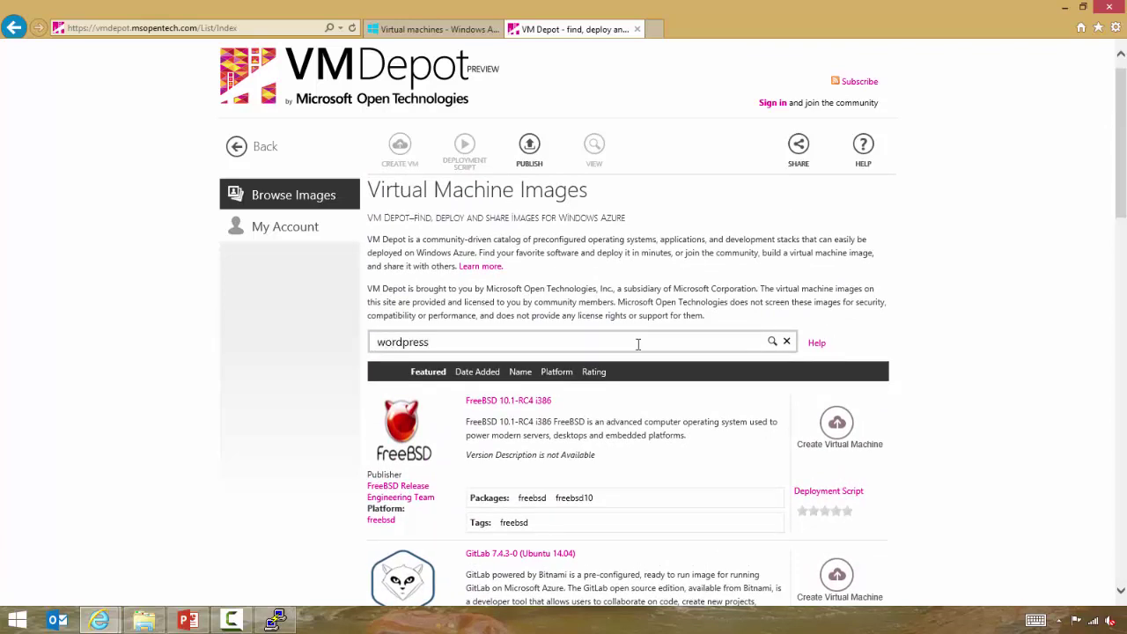
pyautogui.press('Return')
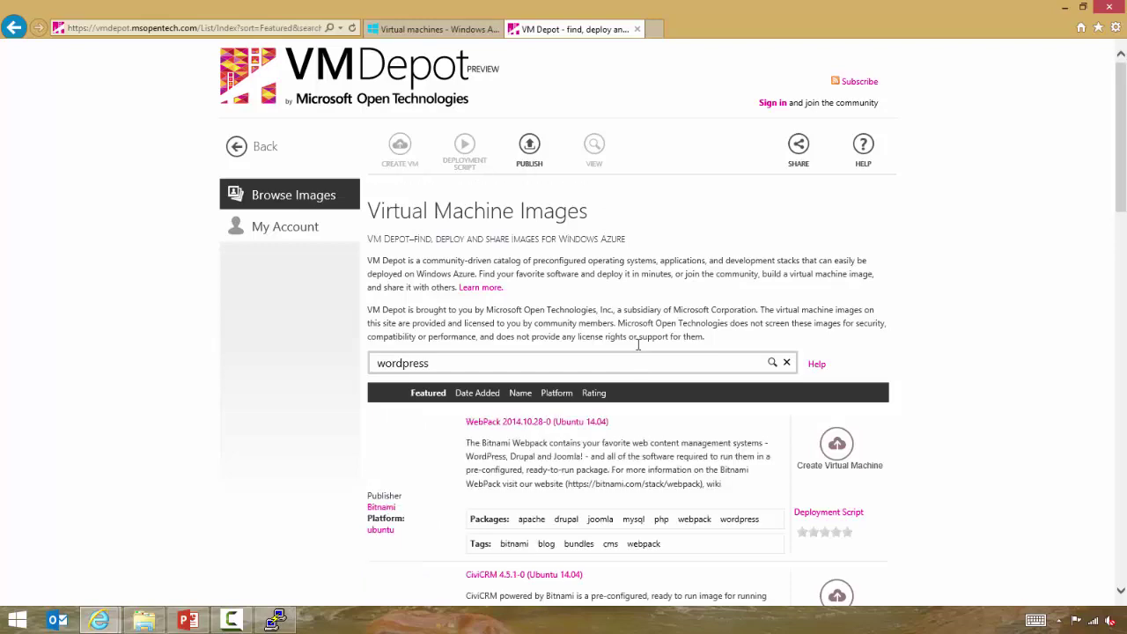
pyautogui.scroll(-2, 1124, 193)
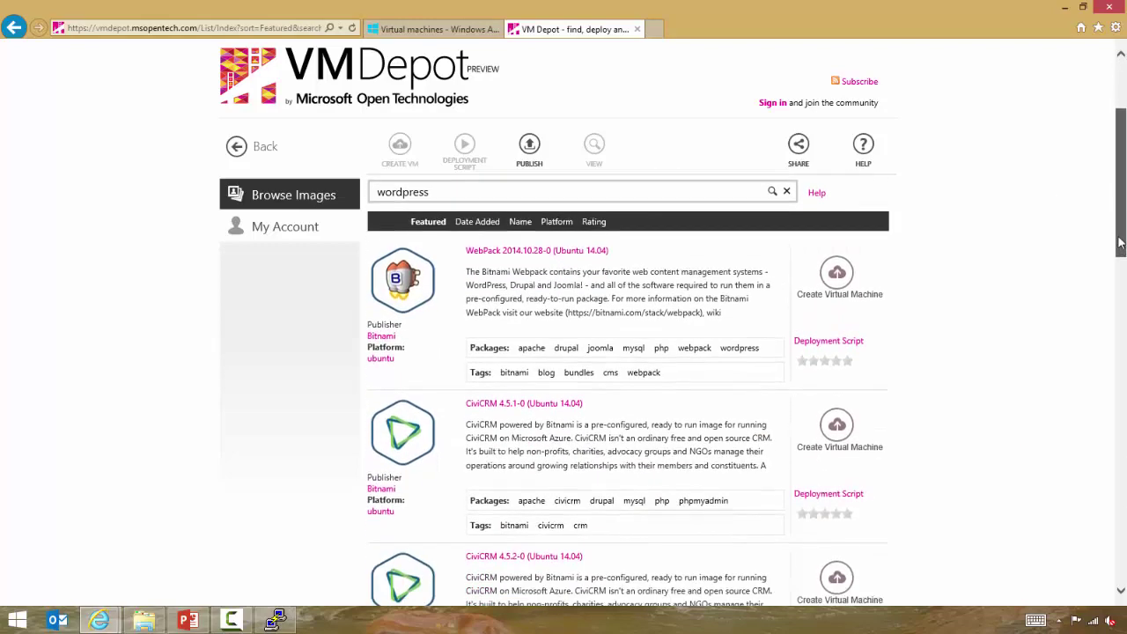
pyautogui.scroll(-5, 606, 277)
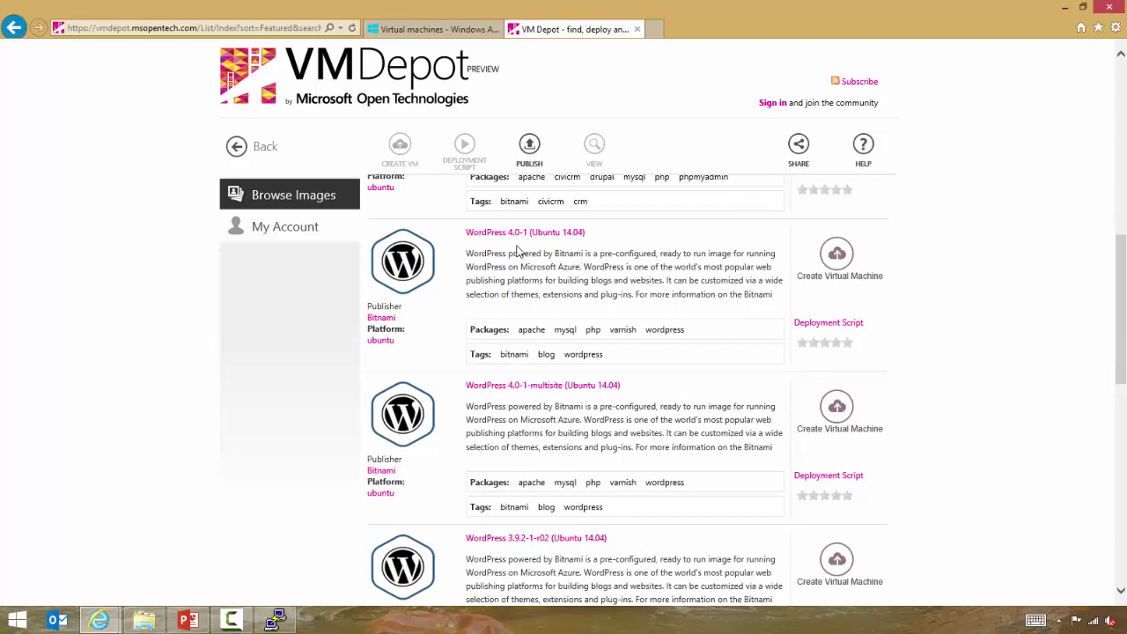
# Open the WordPress 4.0-1 (Ubuntu 14.04) image and start creating a virtual machine from it
pyautogui.click(569, 239)
pyautogui.click(569, 236)
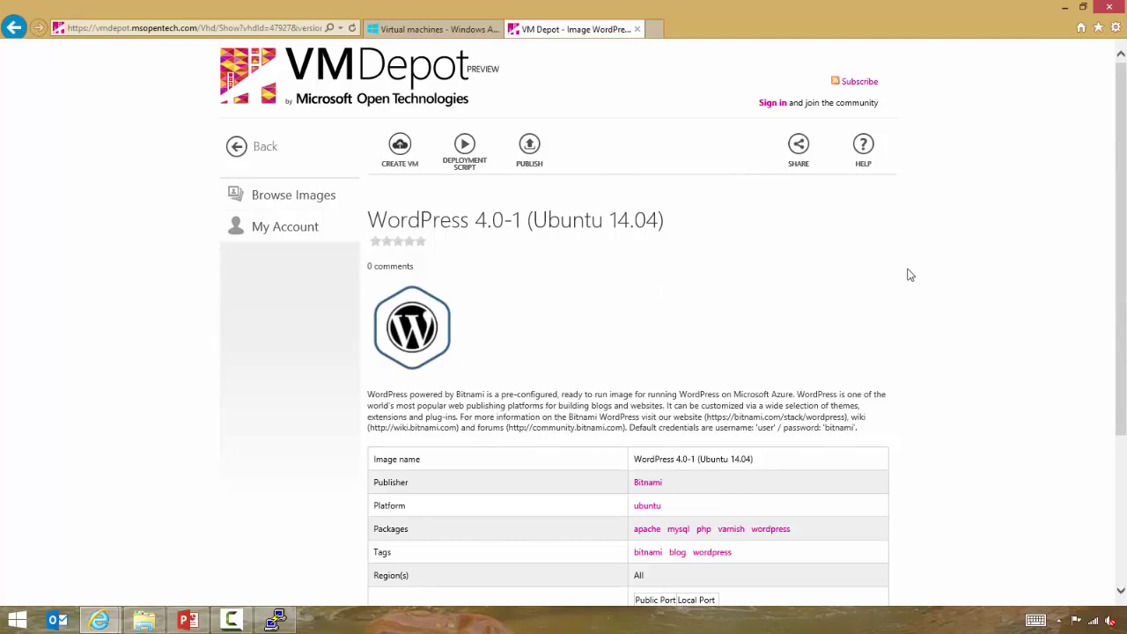
pyautogui.click(401, 148)
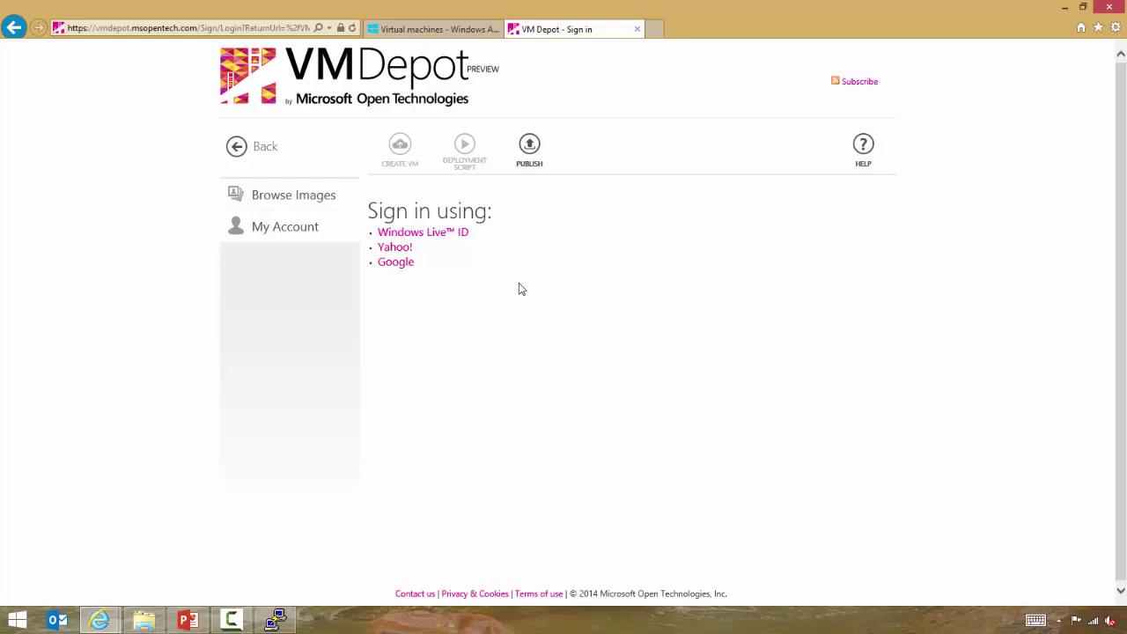
# Go back to the Azure management portal, review the virtual machine images, and return to the instances list
pyautogui.click(428, 30)
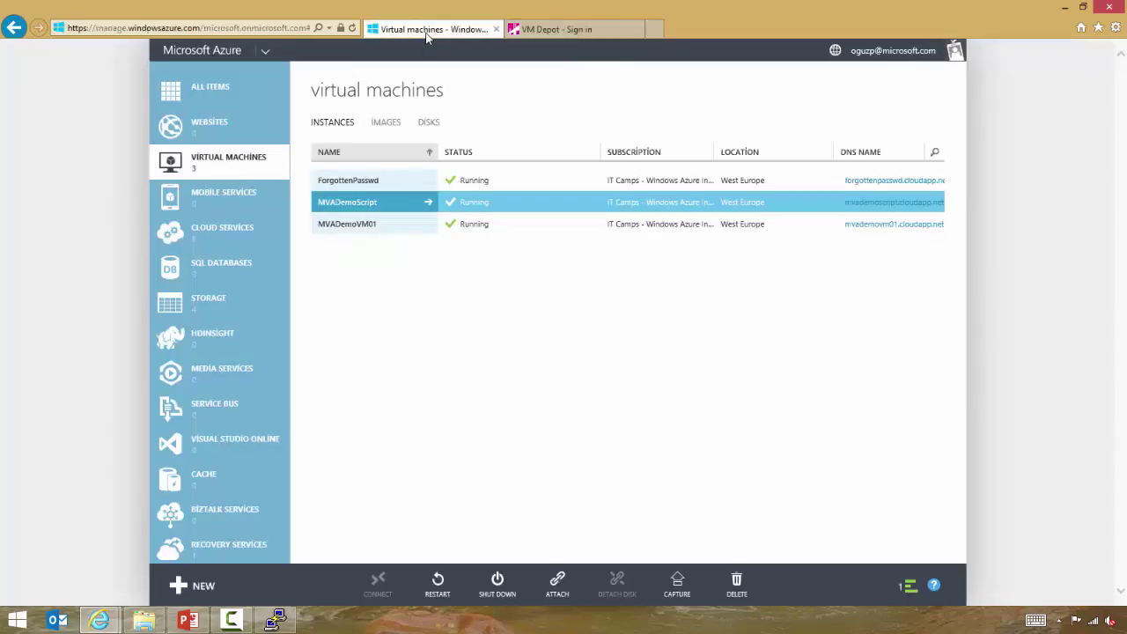
pyautogui.click(397, 128)
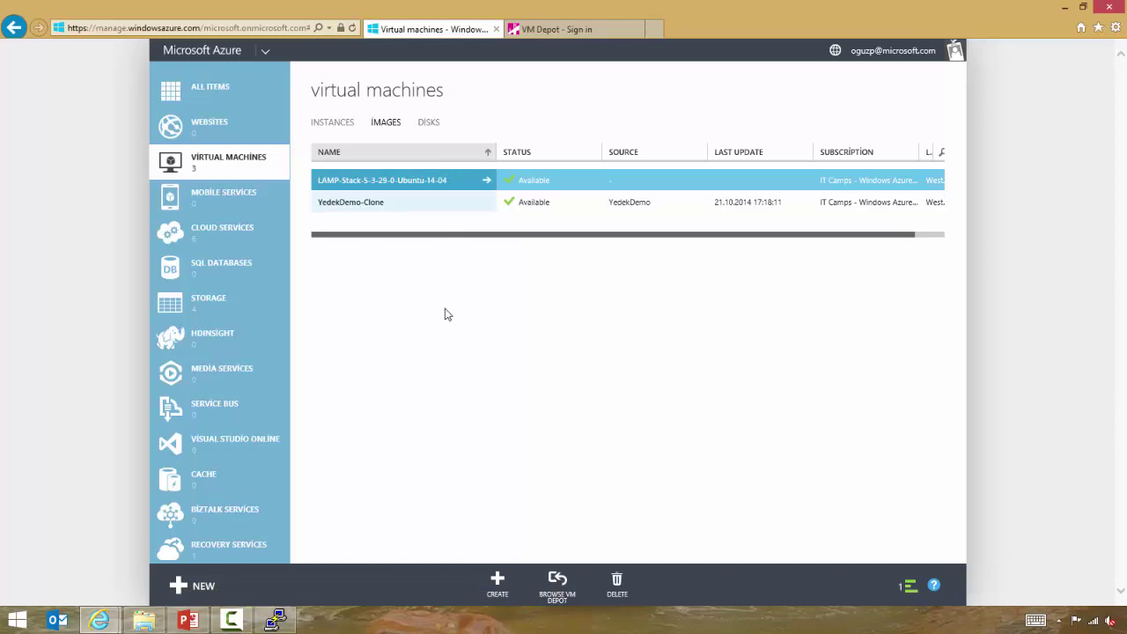
pyautogui.click(343, 131)
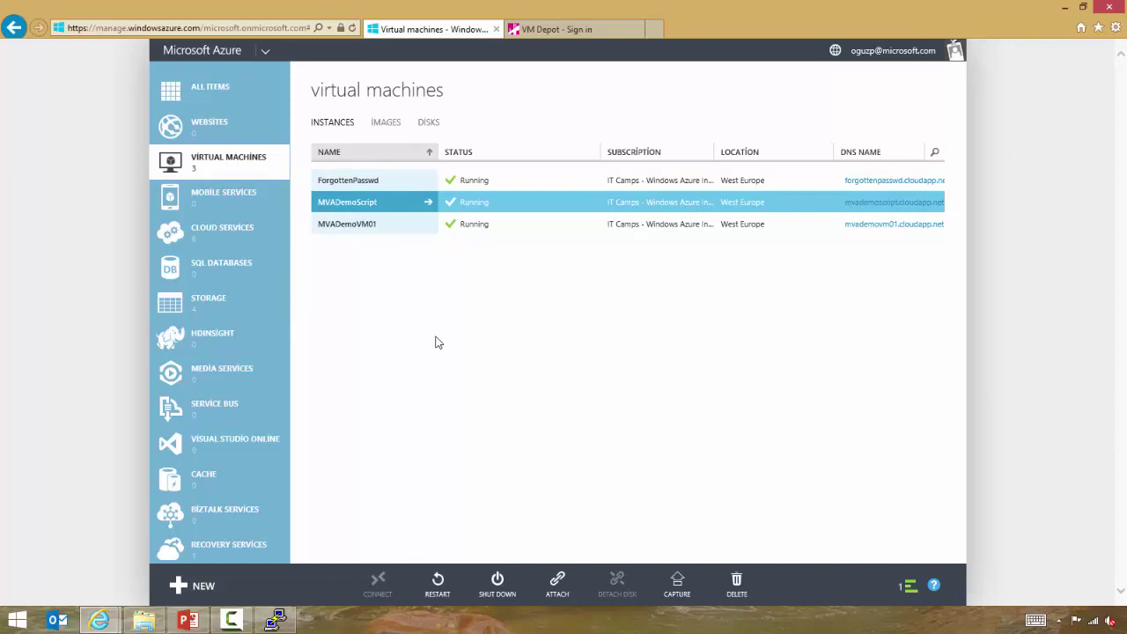
# Open the preview portal at portal.azure.com in a new browser tab and close the VM Depot tab
pyautogui.click(656, 30)
pyautogui.write('bing')
pyautogui.press('Return')
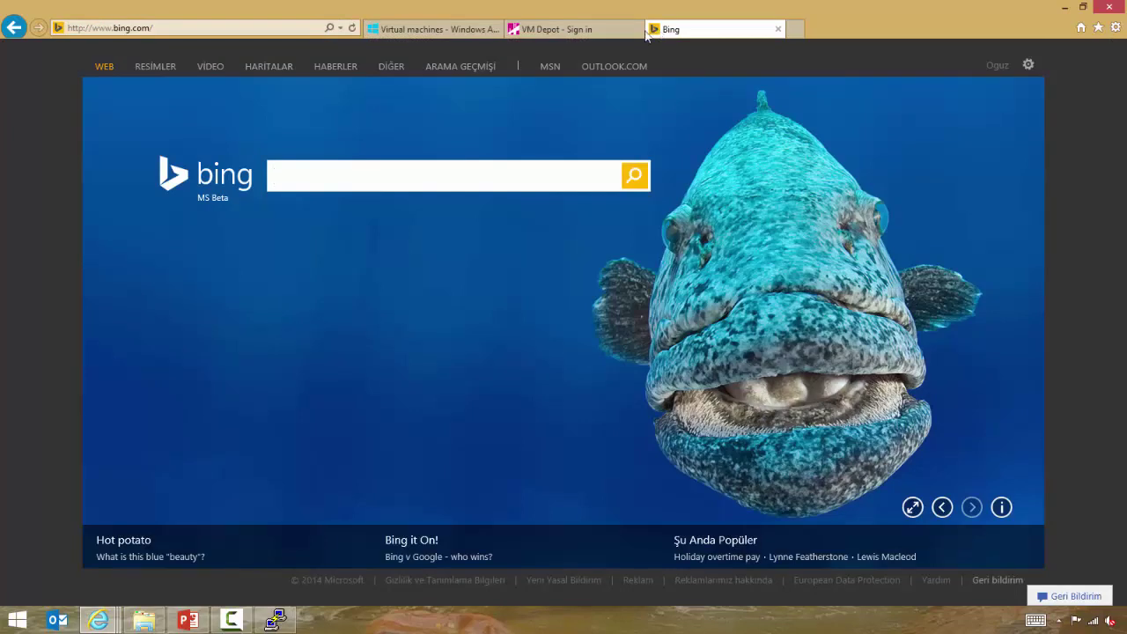
pyautogui.click(155, 32)
pyautogui.write('portal')
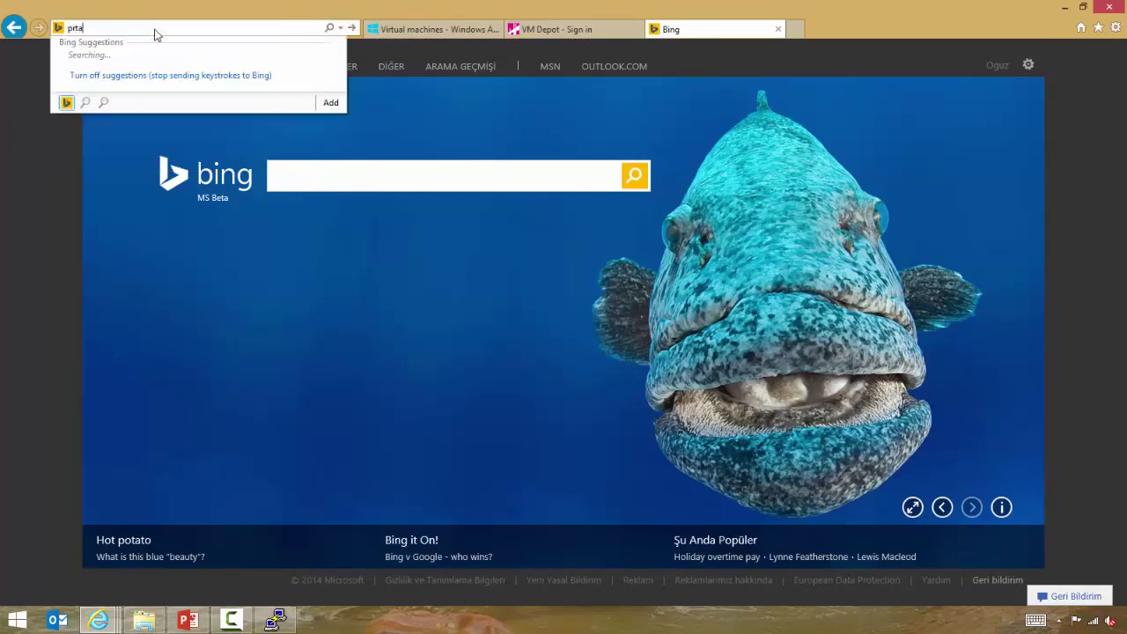
pyautogui.press('BackSpace')
pyautogui.press('BackSpace')
pyautogui.press('BackSpace')
pyautogui.press('BackSpace')
pyautogui.press('BackSpace')
pyautogui.press('BackSpace')
pyautogui.write('portal.azure.com/')
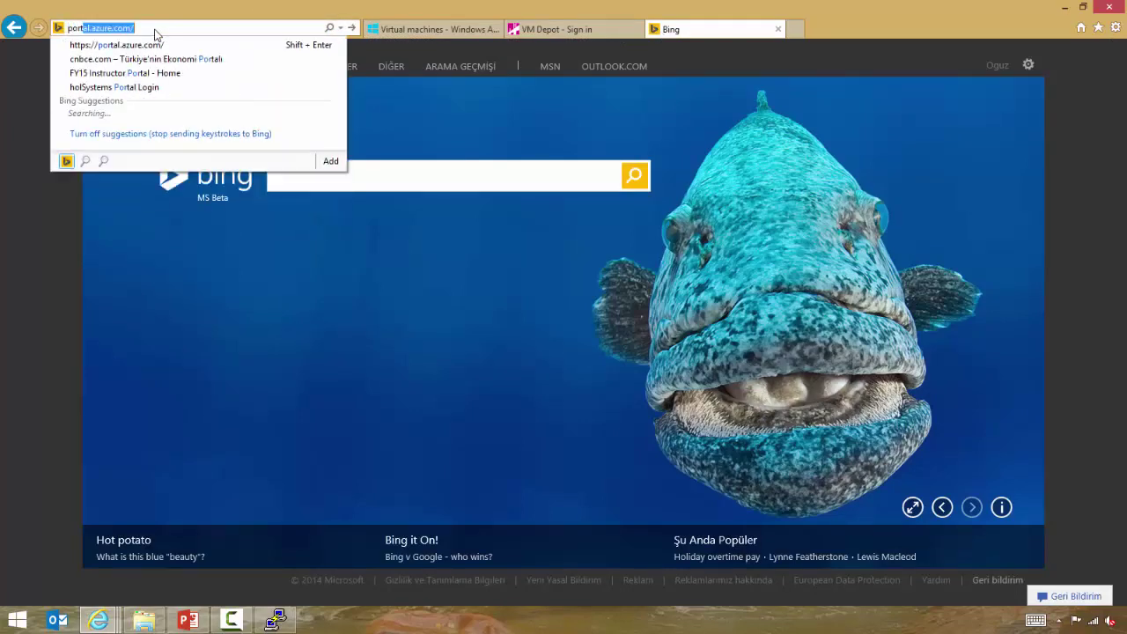
pyautogui.press('Return')
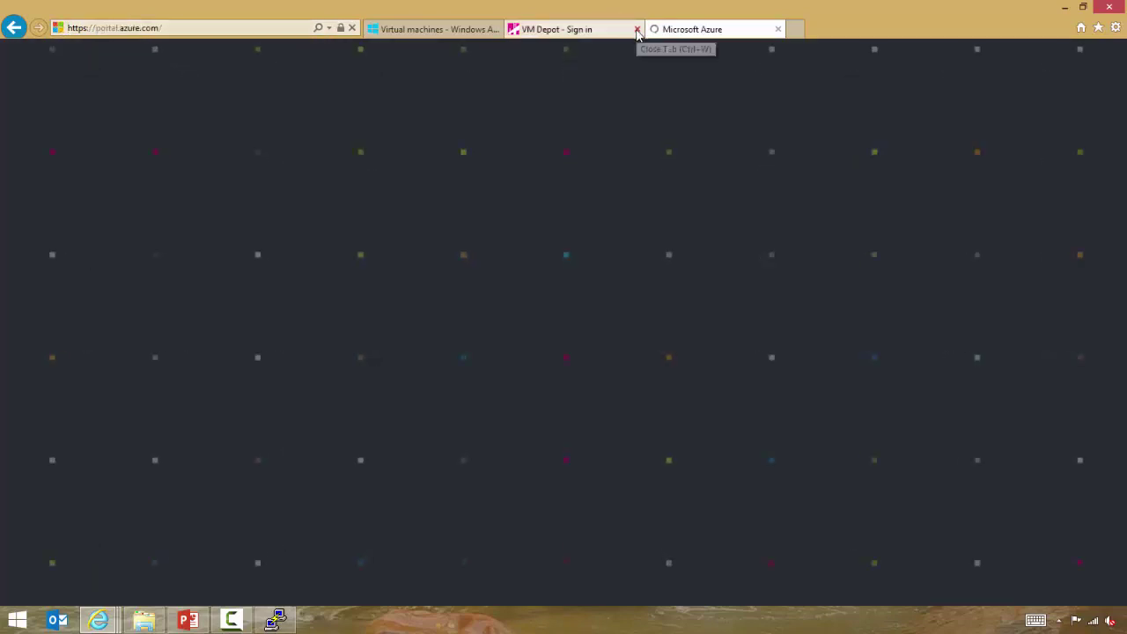
pyautogui.click(637, 29)
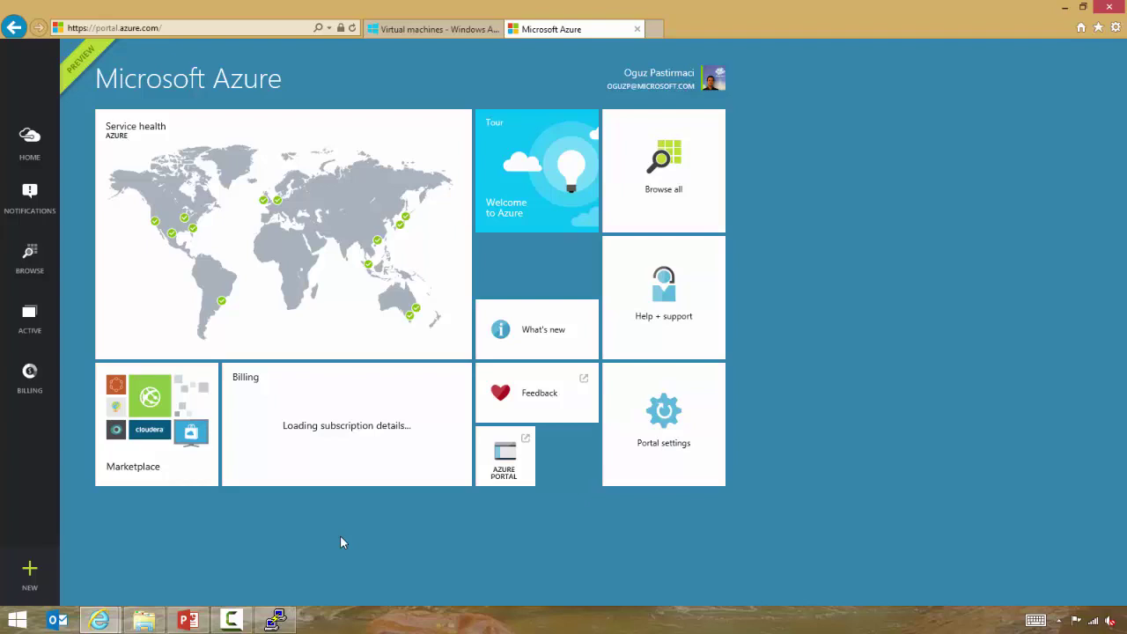
# Open the Marketplace's Everything catalog and display the full list of its Virtual Machines category
pyautogui.click(159, 436)
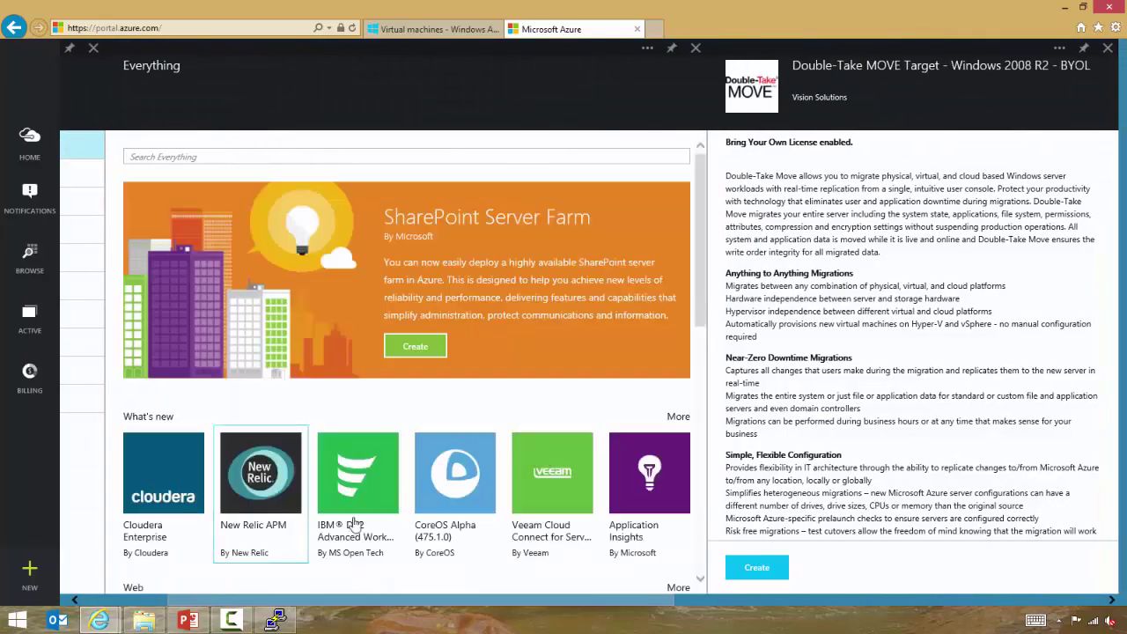
pyautogui.moveTo(704, 284); pyautogui.dragTo(698, 553)
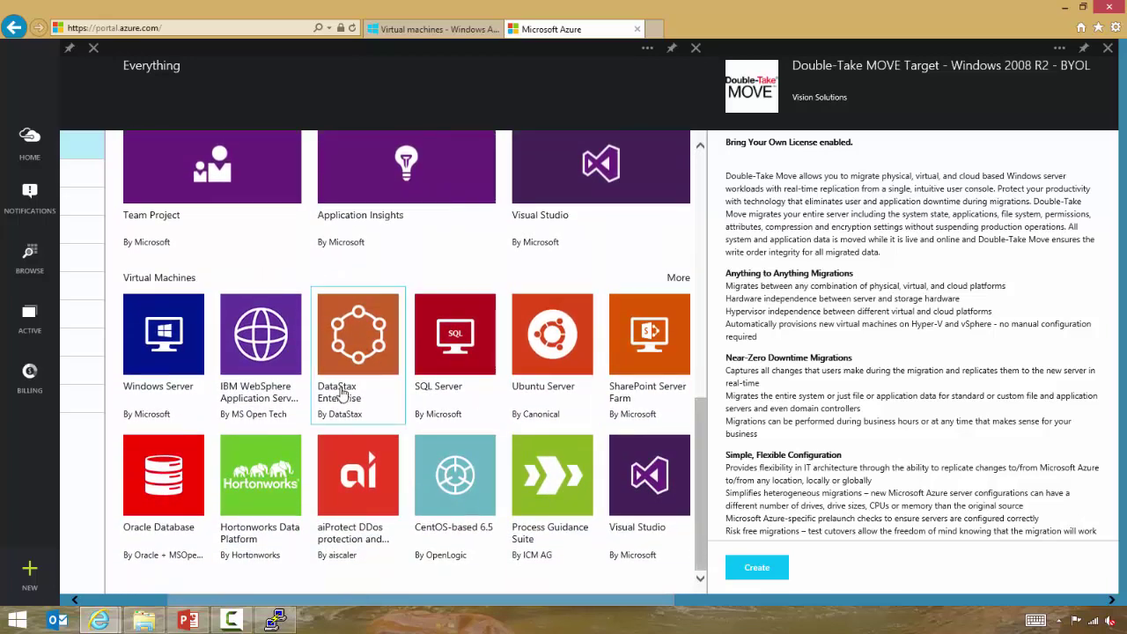
pyautogui.click(678, 278)
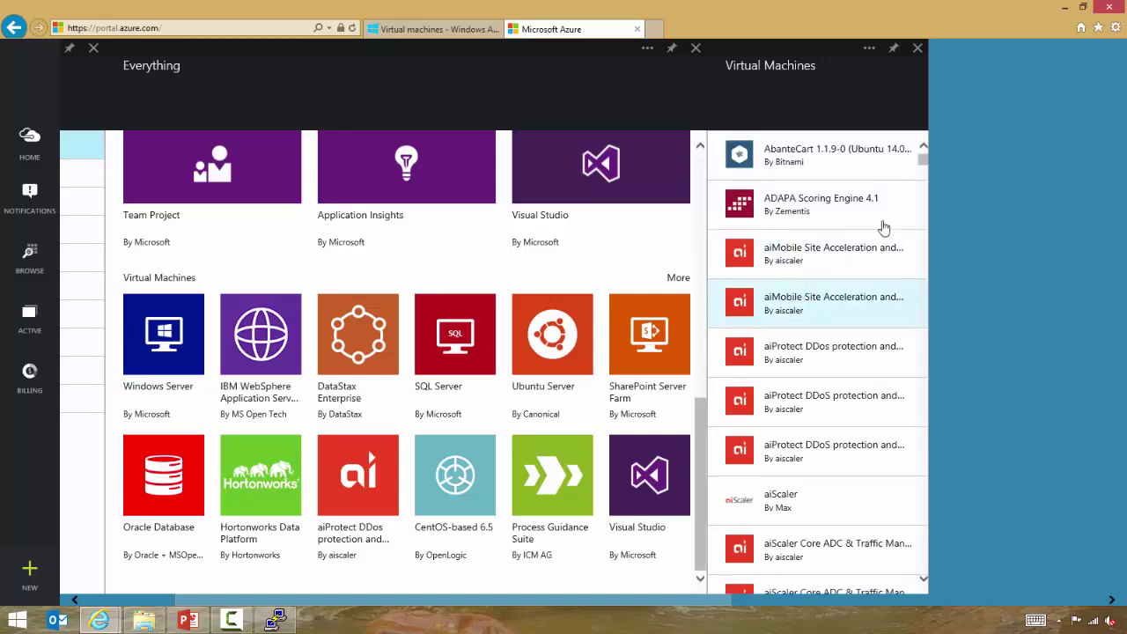
# Look through the available images in the Virtual Machines list, then return to its beginning
pyautogui.moveTo(924, 160); pyautogui.dragTo(924, 174)
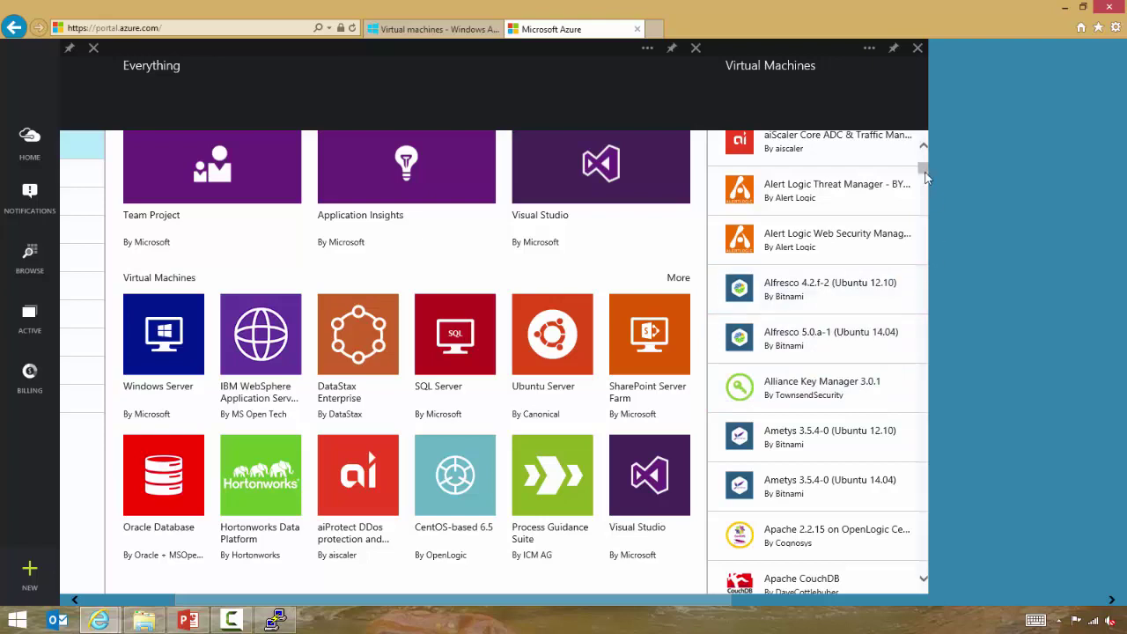
pyautogui.moveTo(924, 174); pyautogui.dragTo(918, 271)
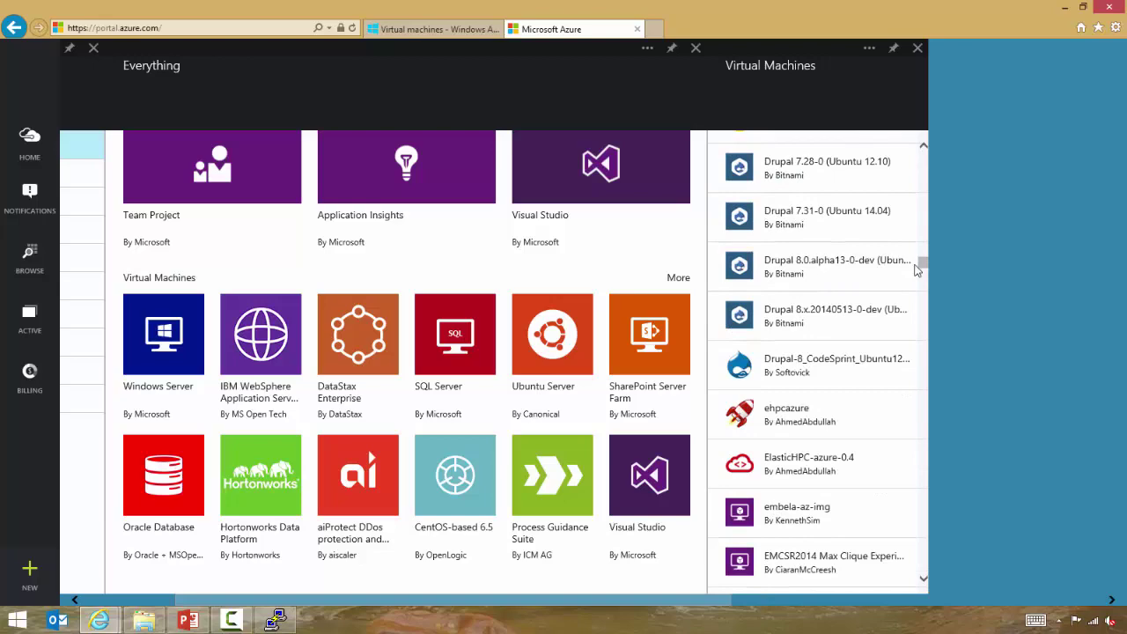
pyautogui.moveTo(923, 269); pyautogui.dragTo(924, 161)
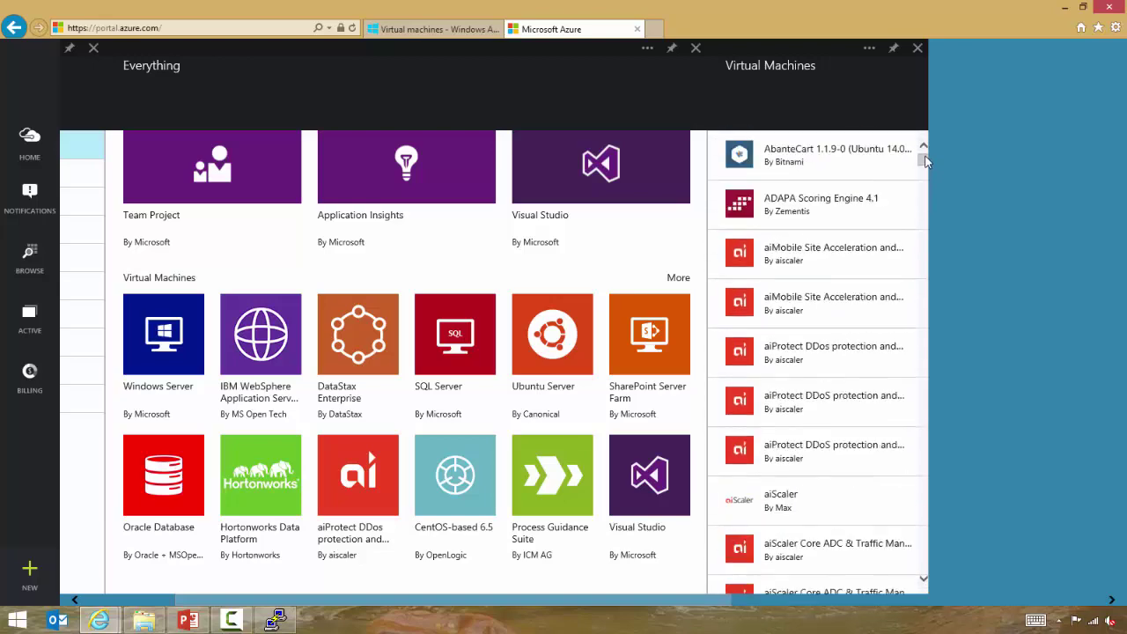